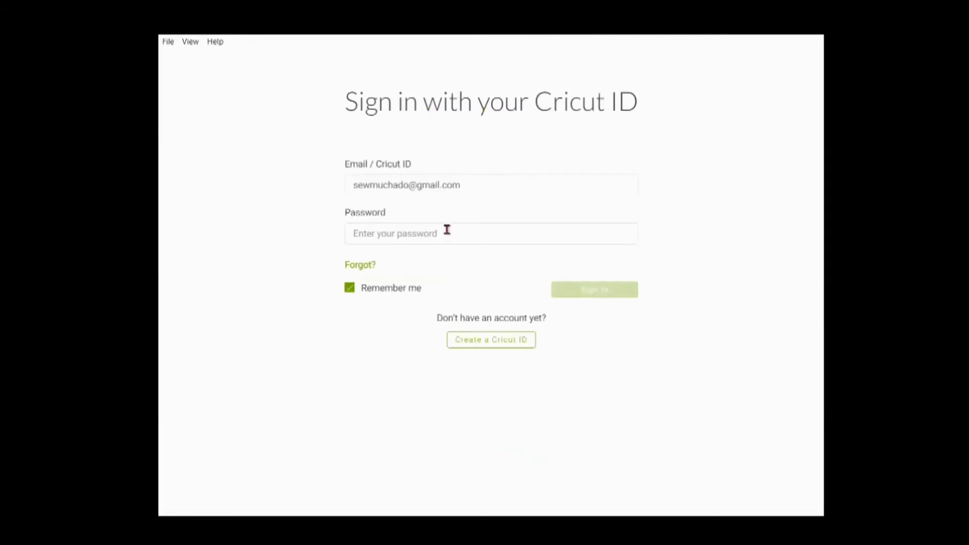
Sign in to Cricut Design Space with the account password.
left_click(446, 230)
type("•••••••••")
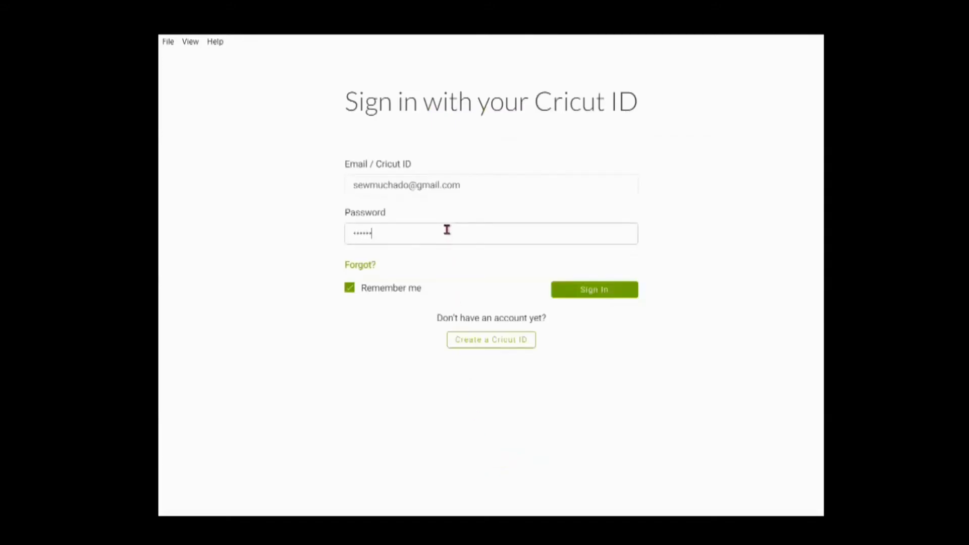
key("Return")
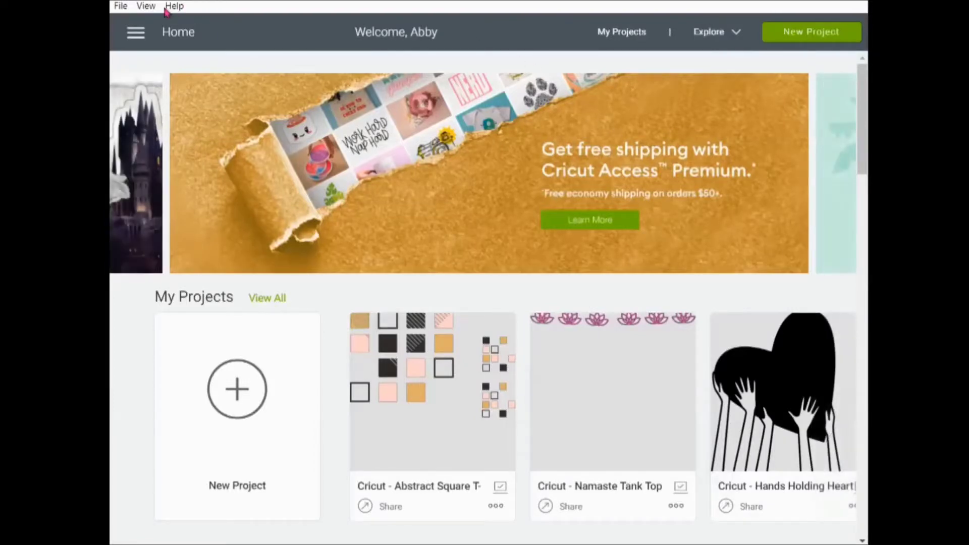
Look through the main navigation menu and the list of cutting machine families.
left_click(130, 35)
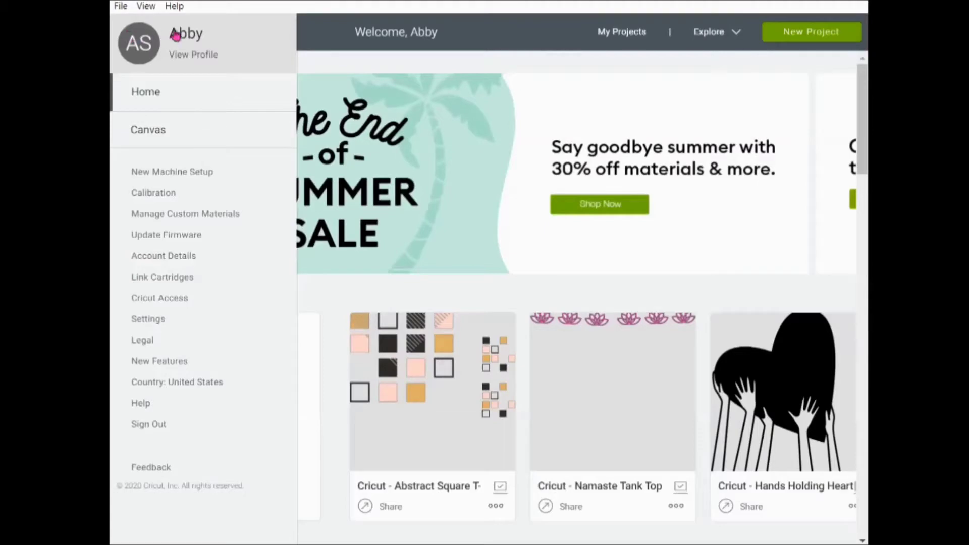
left_click(317, 35)
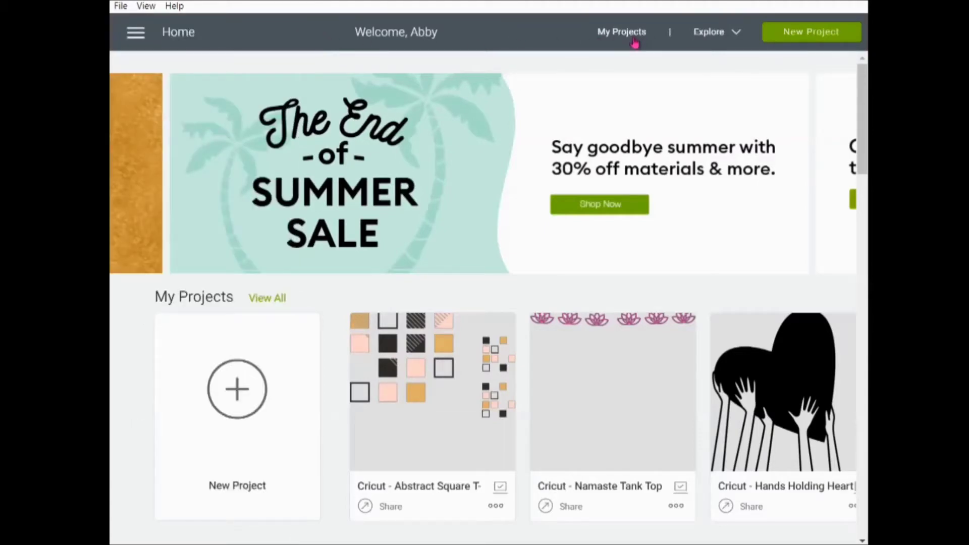
left_click(738, 36)
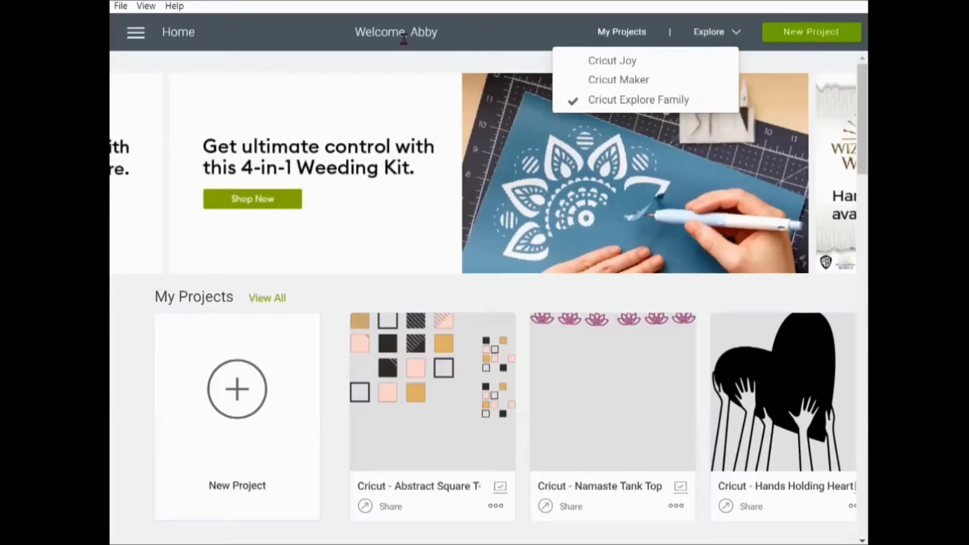
left_click(177, 34)
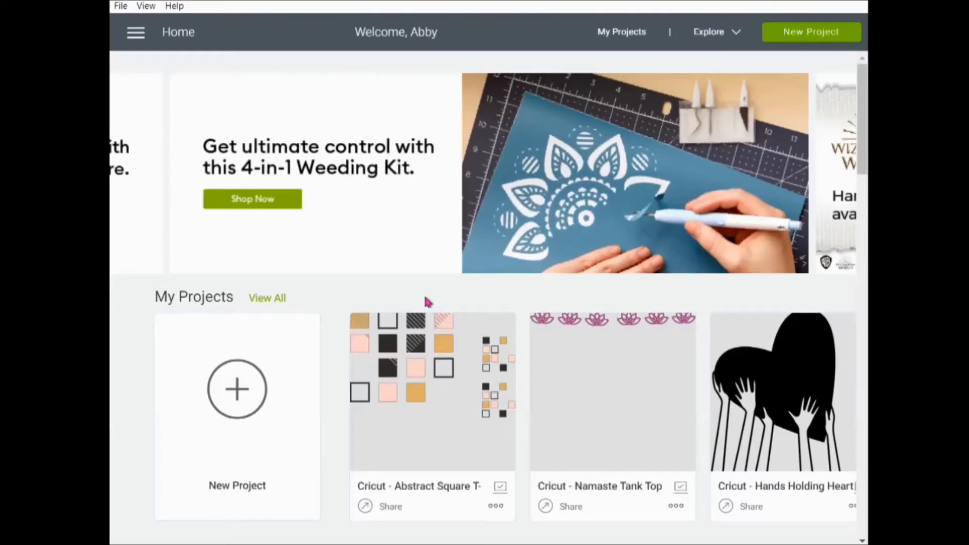
Start a blank Untitled project, then browse the Templates and the ready-made Projects gallery.
left_click(247, 386)
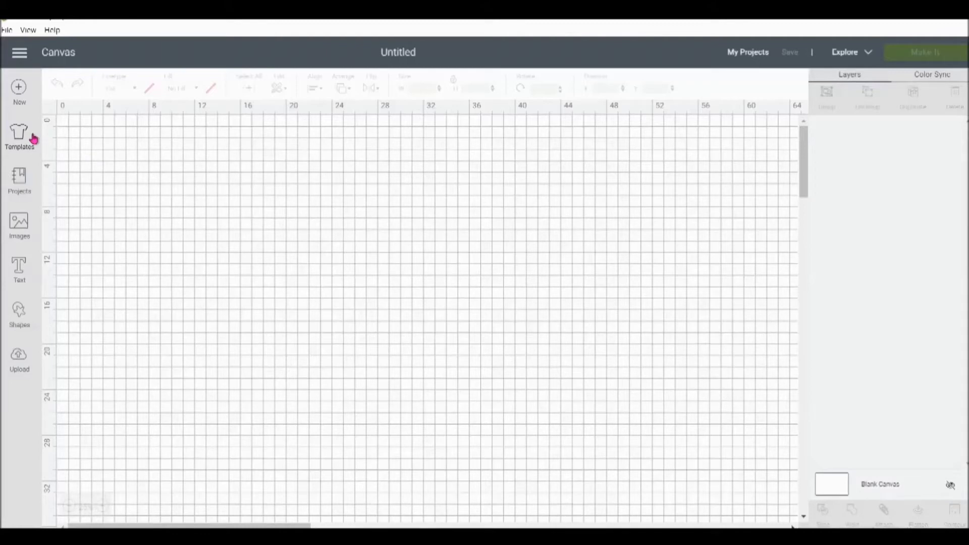
left_click(20, 136)
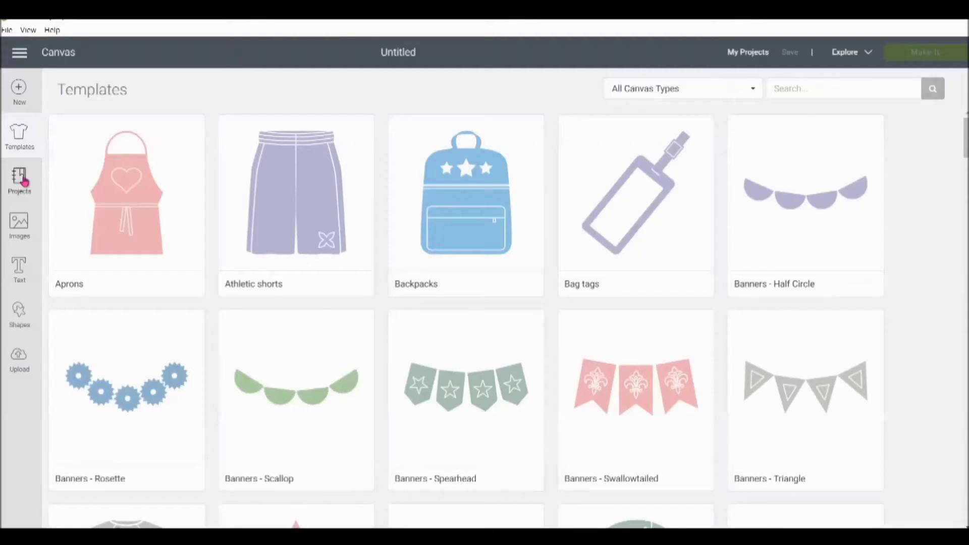
left_click(25, 182)
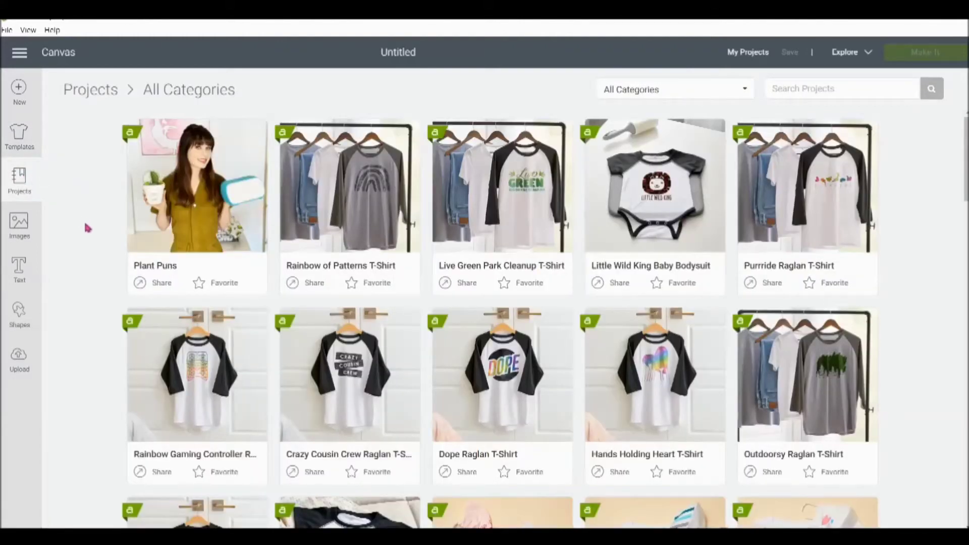
scroll(134, 245, "down", 15)
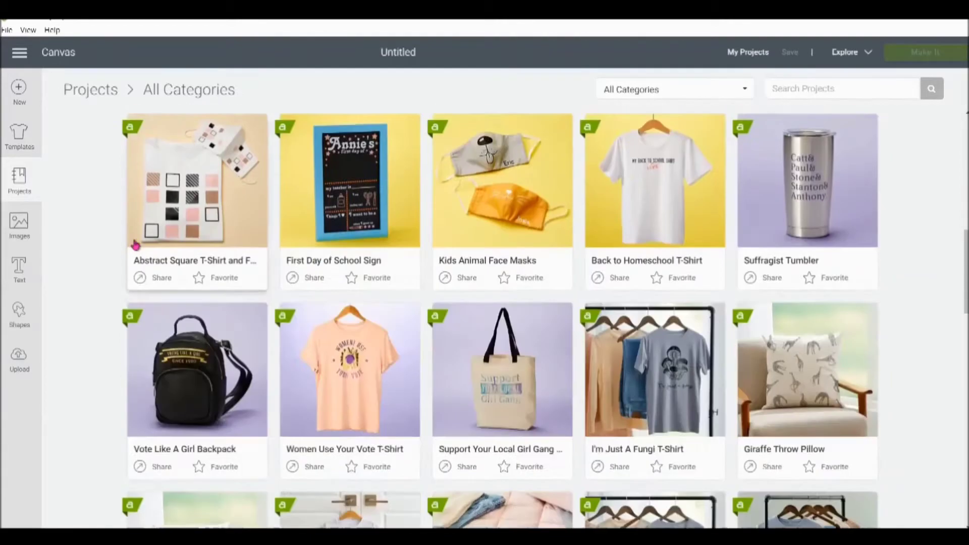
scroll(135, 245, "down", 12)
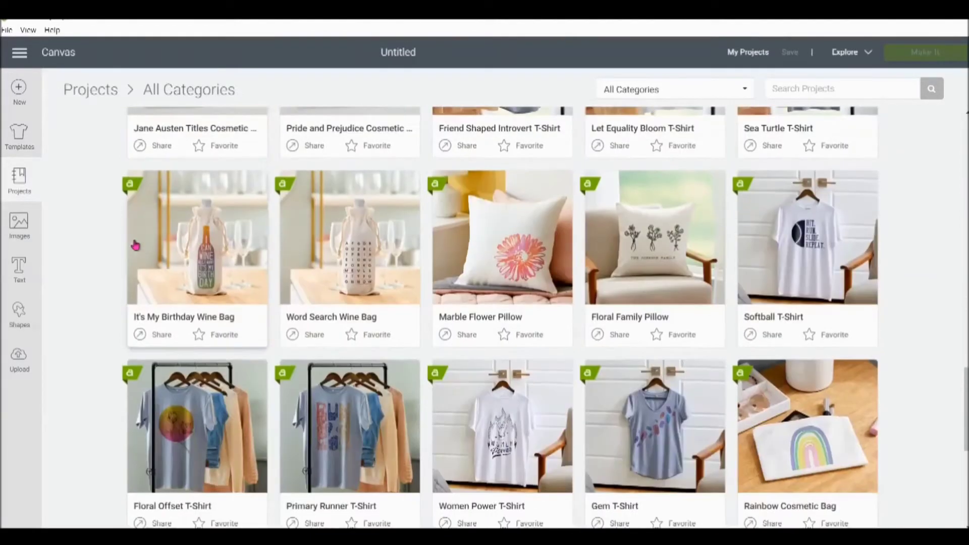
scroll(135, 246, "down", 15)
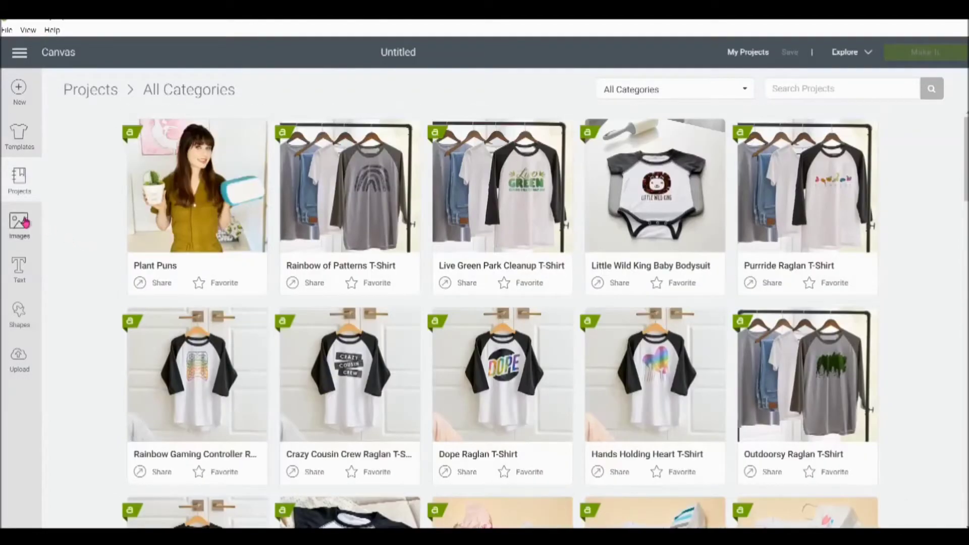
left_click(21, 222)
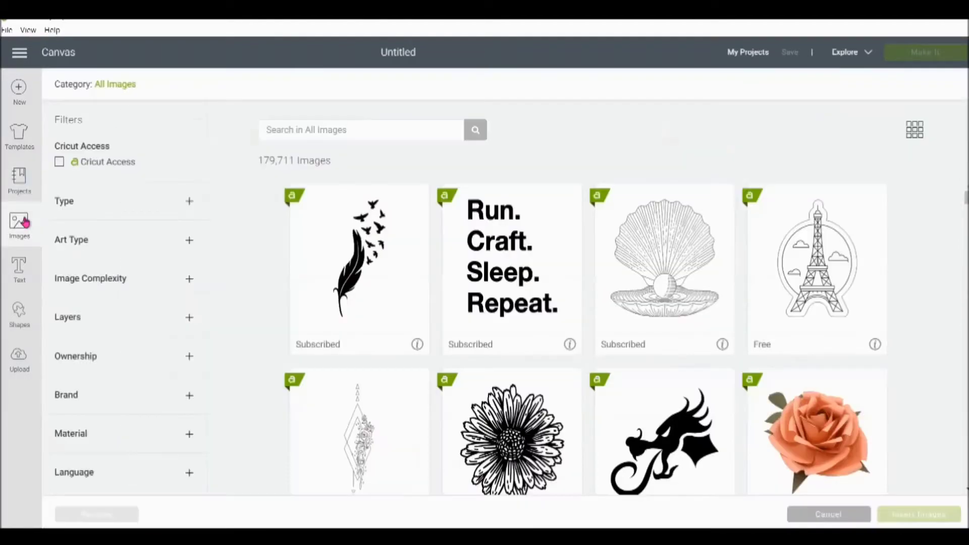
Search the image library for 'cactus' and browse the results, then add a blank text box.
left_click(382, 130)
type("cactus")
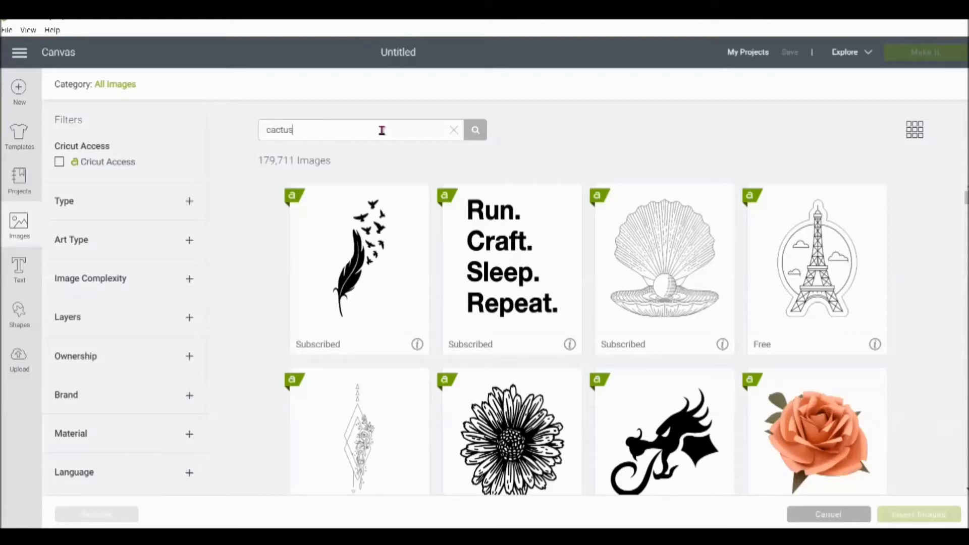
key("Return")
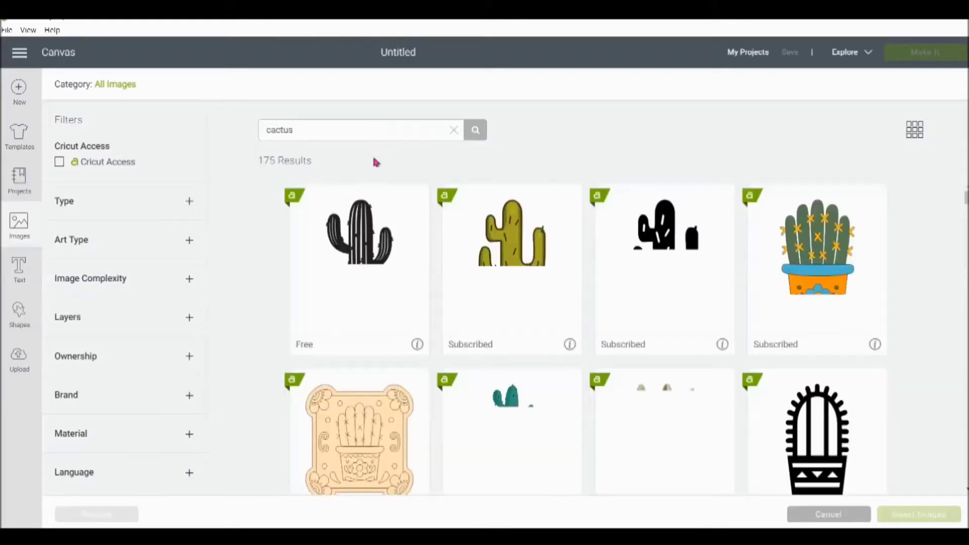
scroll(381, 279, "down", 20)
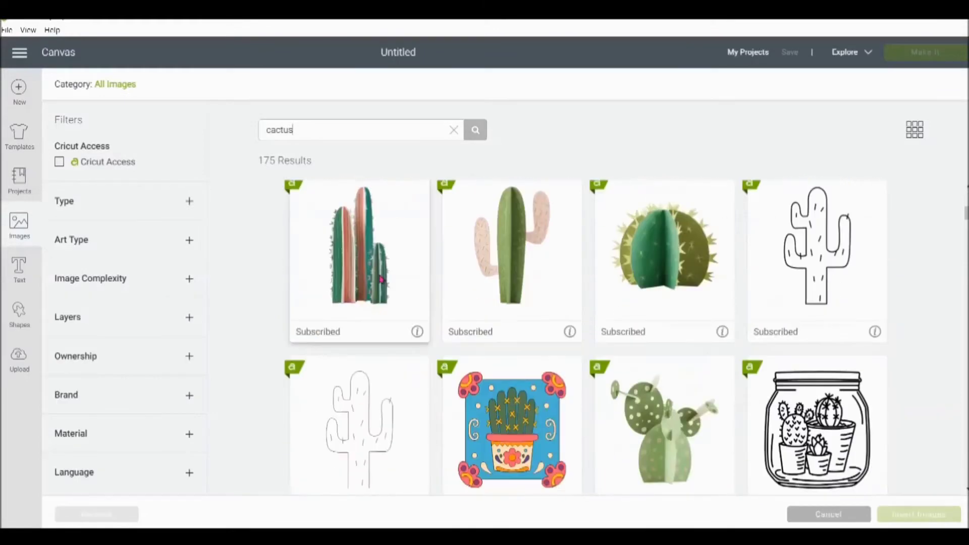
scroll(381, 279, "up", 15)
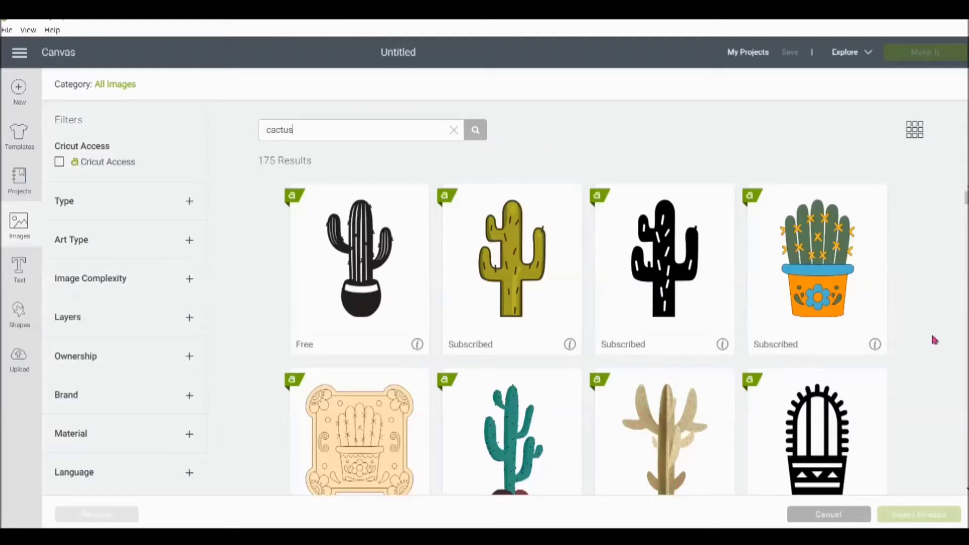
scroll(934, 340, "down", 2)
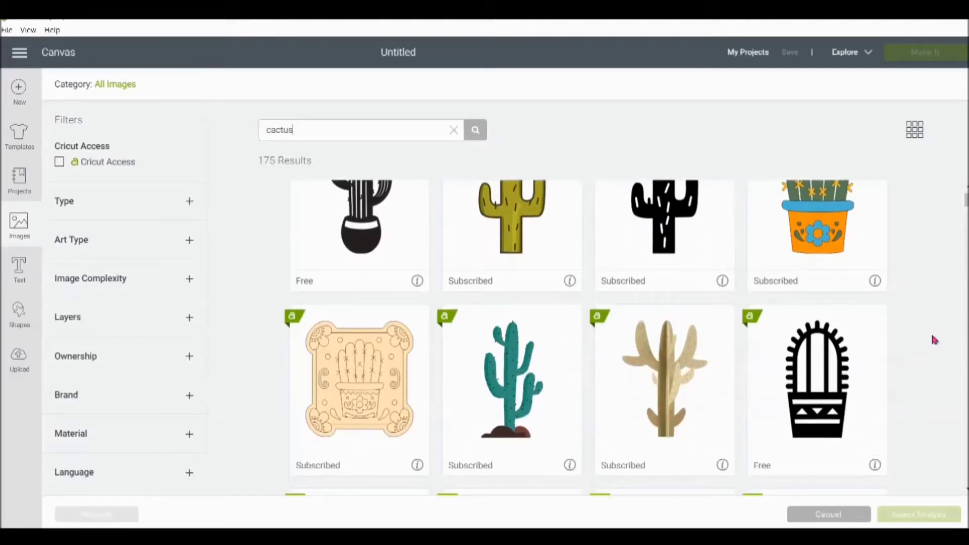
scroll(934, 340, "down", 6)
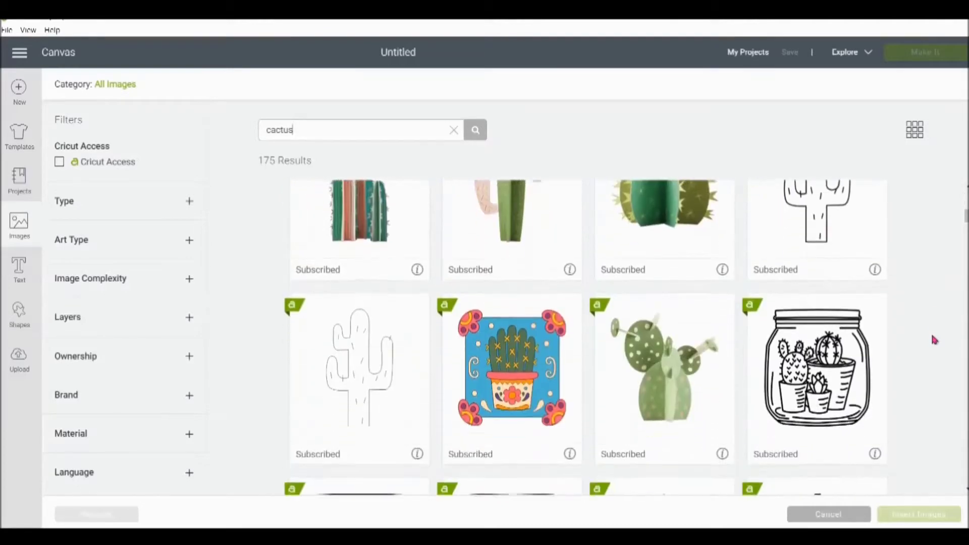
scroll(934, 340, "down", 6)
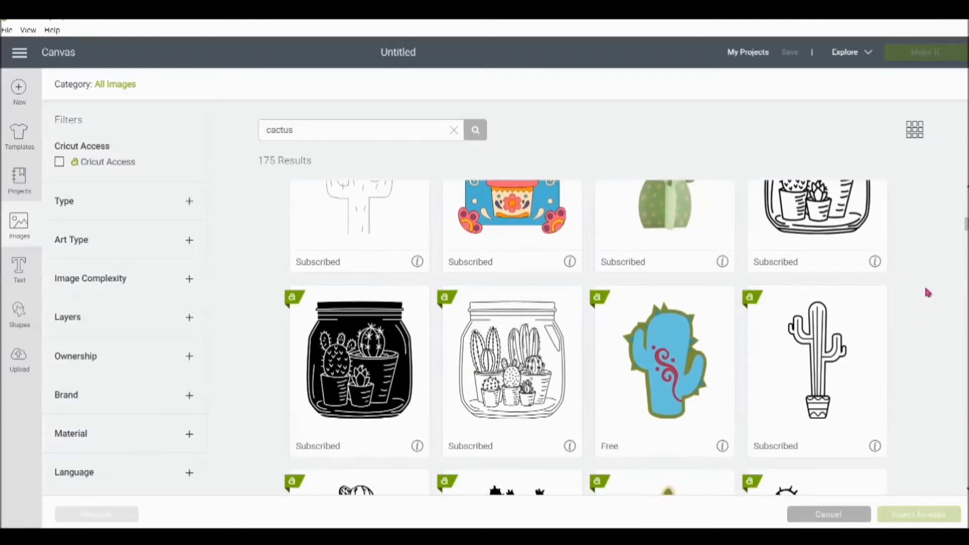
scroll(270, 333, "up", 10)
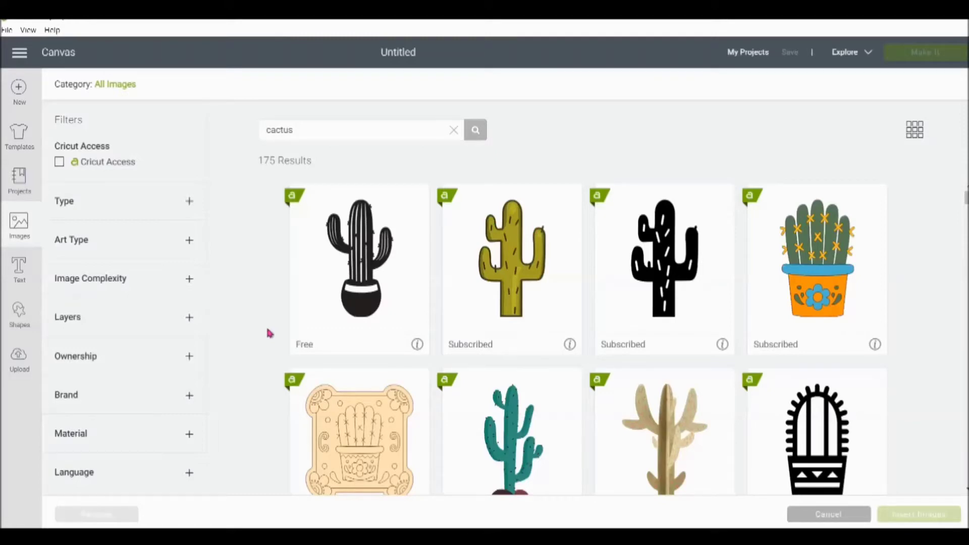
scroll(270, 333, "down", 15)
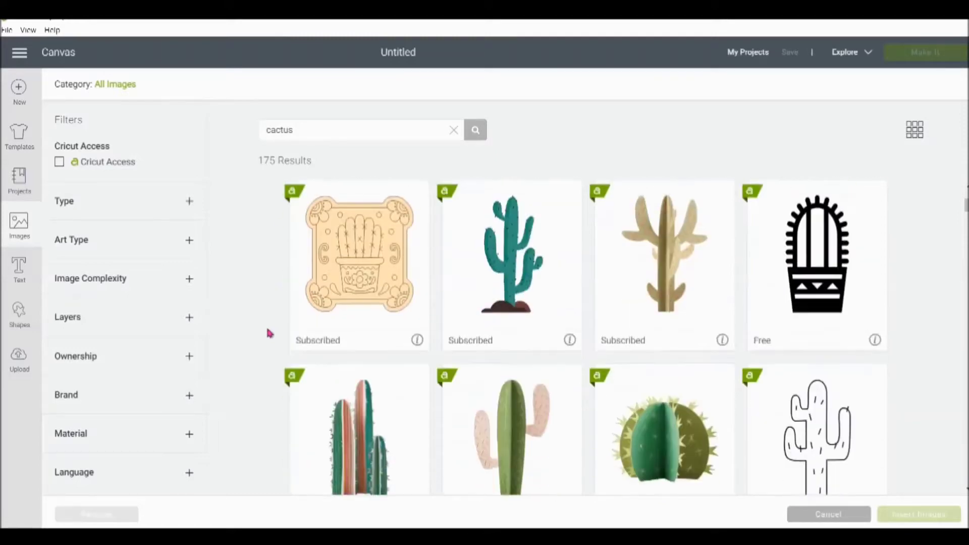
left_click(23, 265)
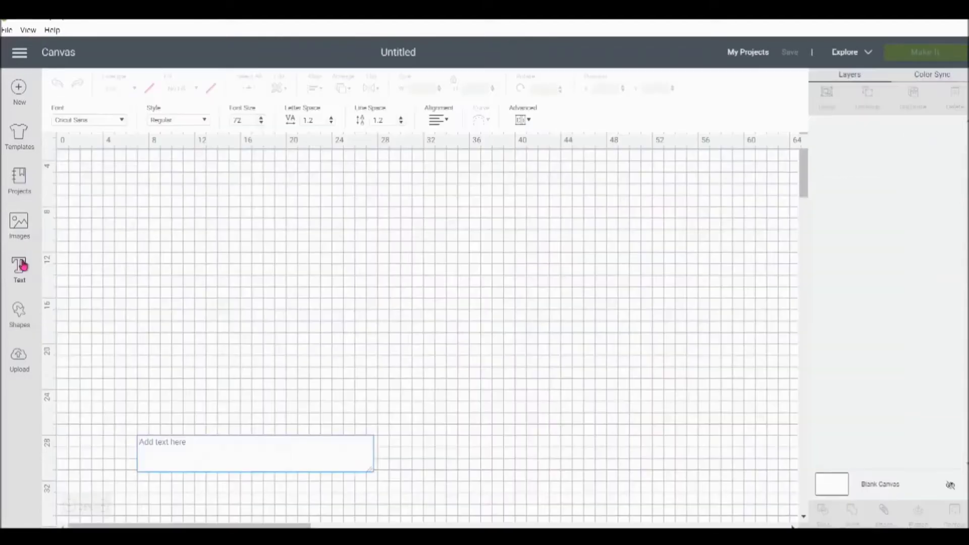
type("hello")
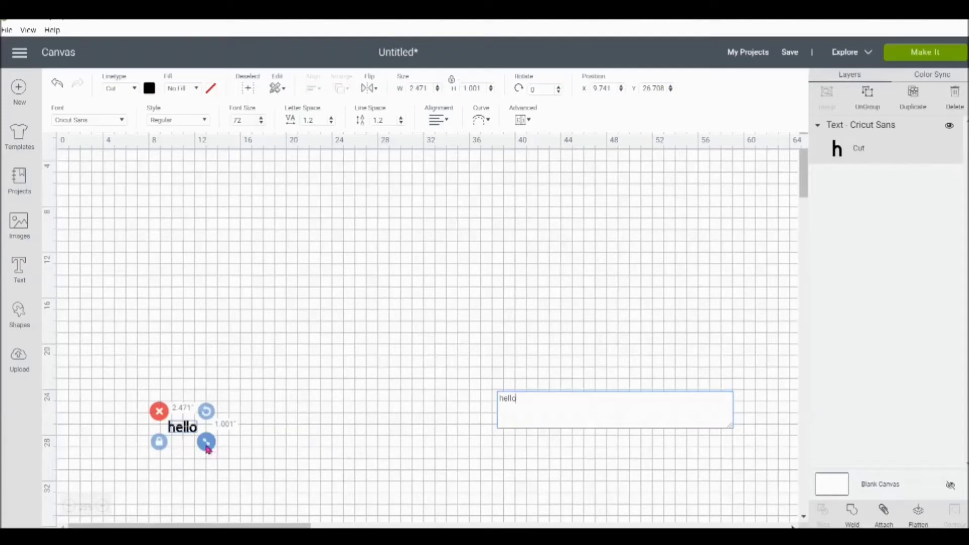
left_click_drag(213, 452, 272, 464)
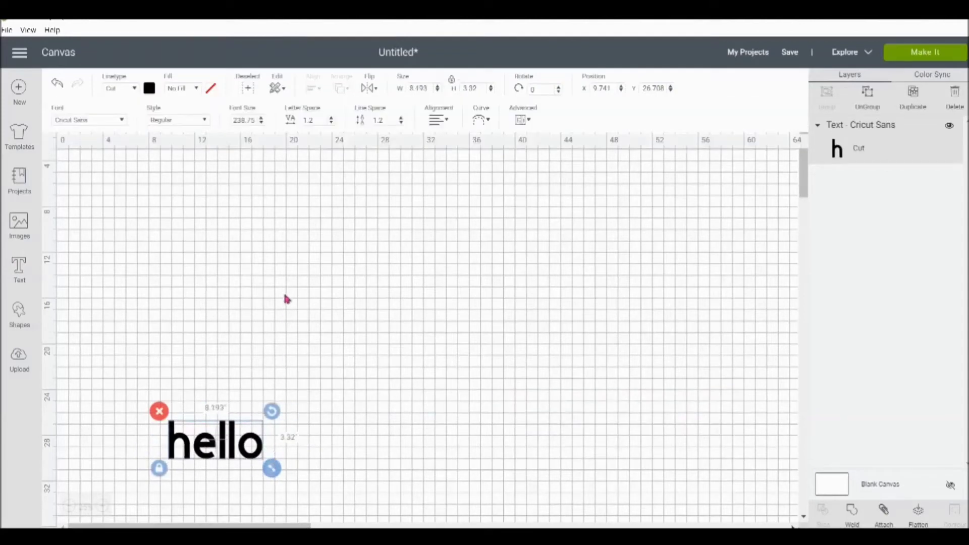
left_click(121, 121)
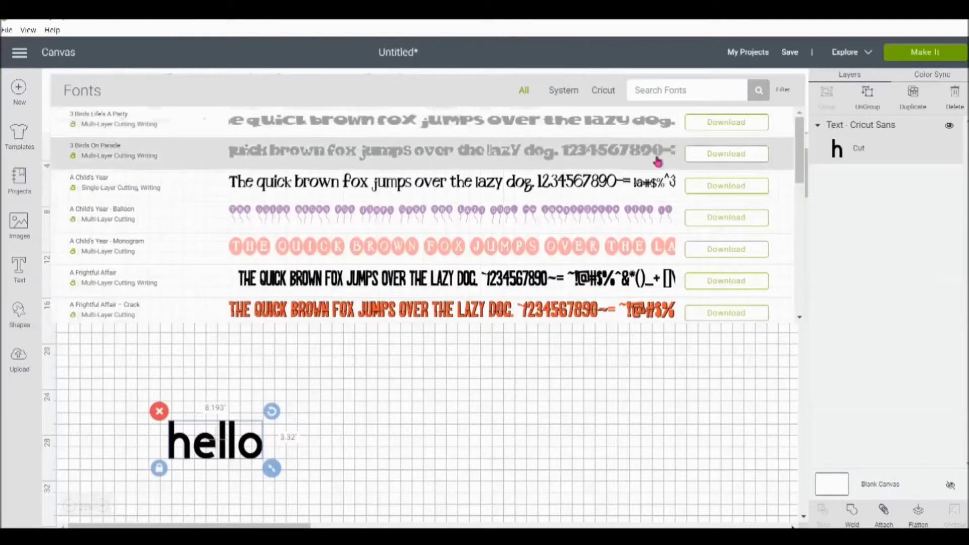
scroll(184, 191, "down", 10)
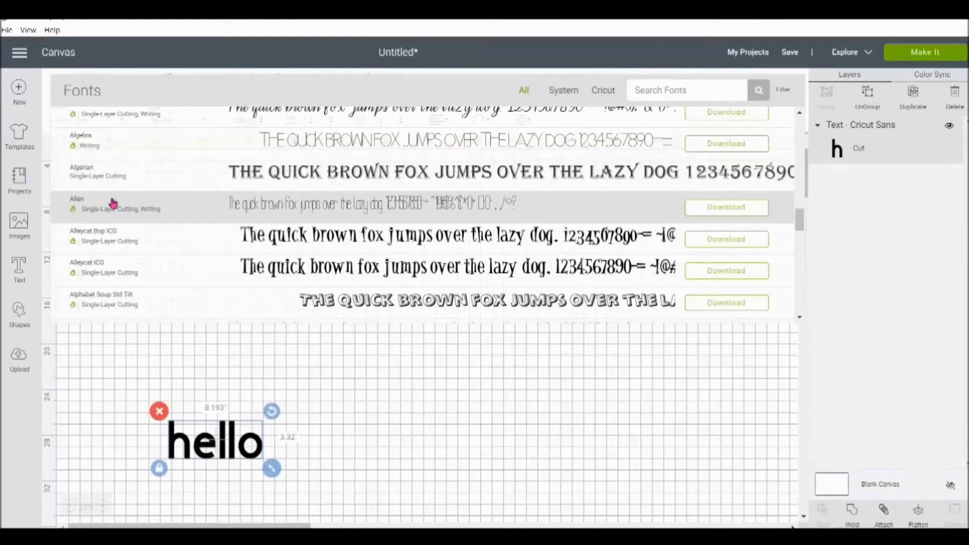
left_click(152, 204)
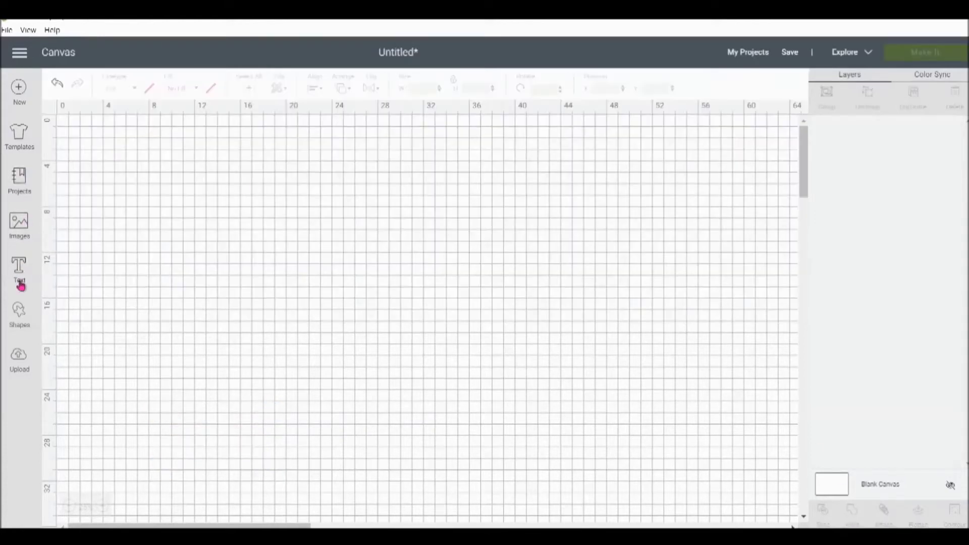
Open the Shapes panel to view the basic shapes.
left_click(19, 317)
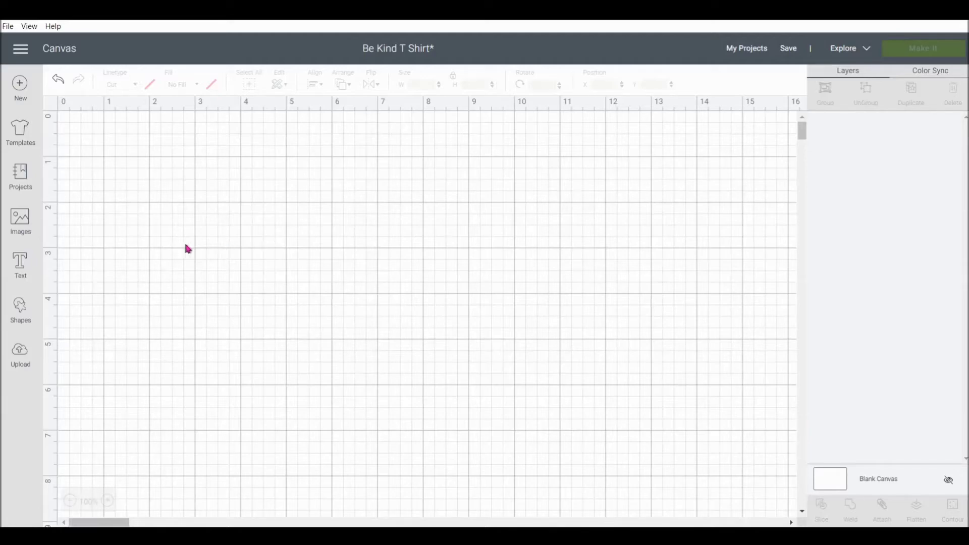
Type 'Be' and 'Kind' on two lines in Karley font and move the text higher.
left_click(29, 263)
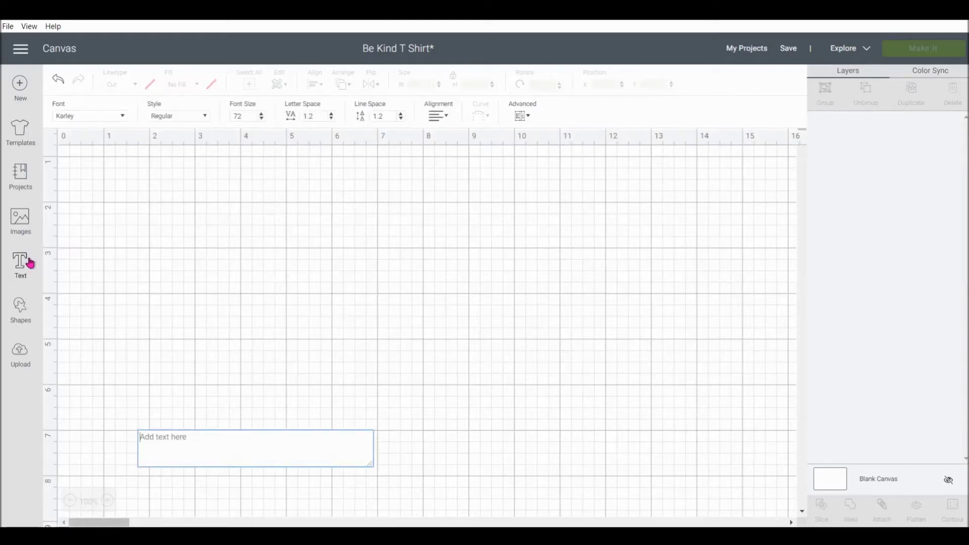
type("Be")
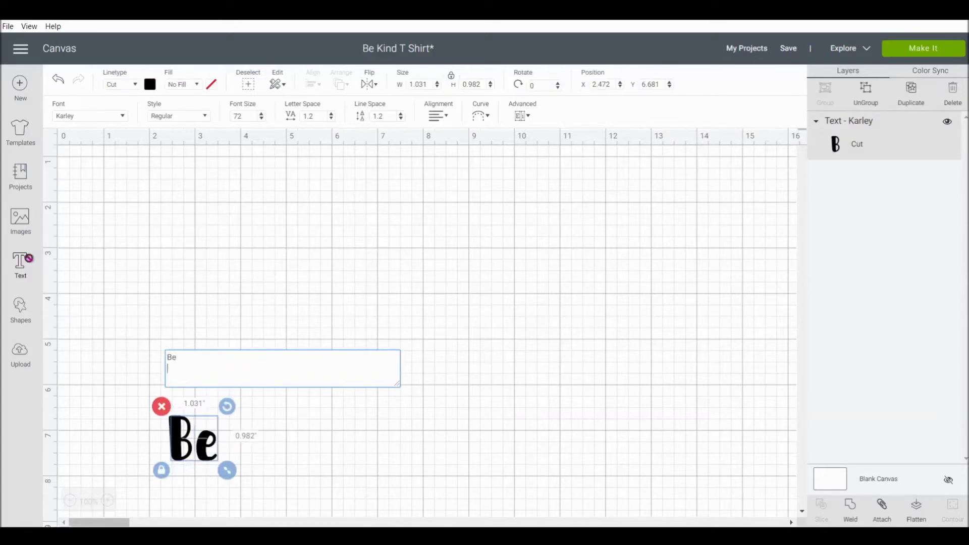
key("Return")
type("Kind")
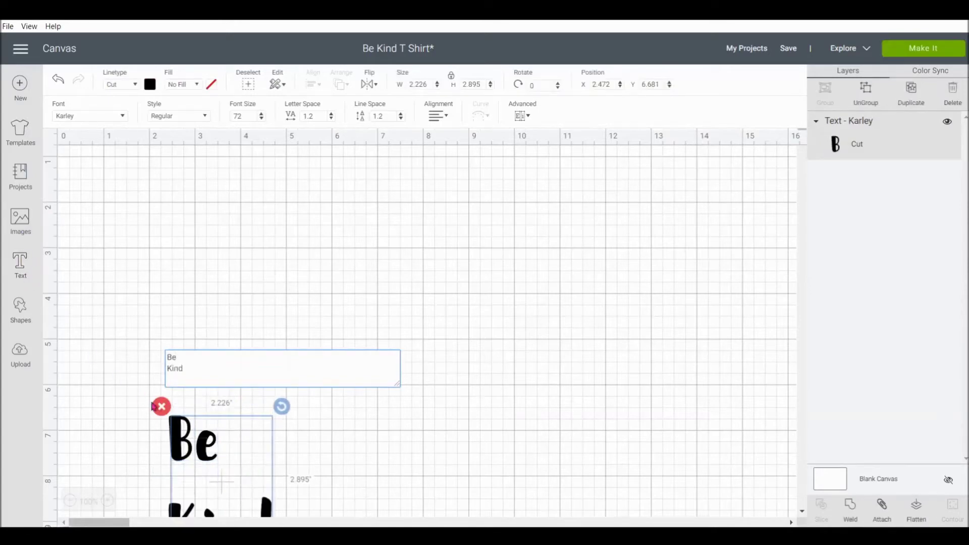
left_click_drag(193, 434, 189, 220)
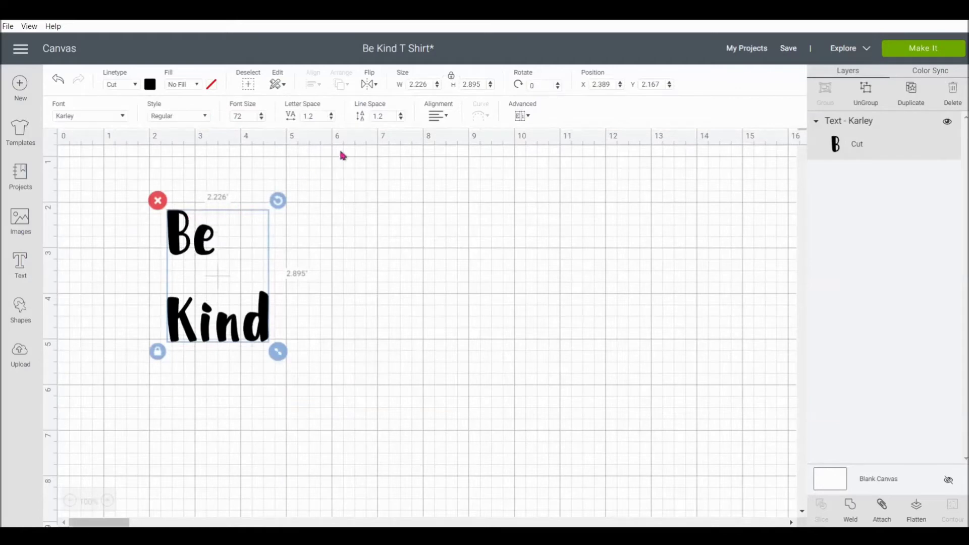
Change the Be Kind line spacing from -7 to -8 and move it to X 1.5, Y 1.195.
left_click_drag(393, 117, 368, 119)
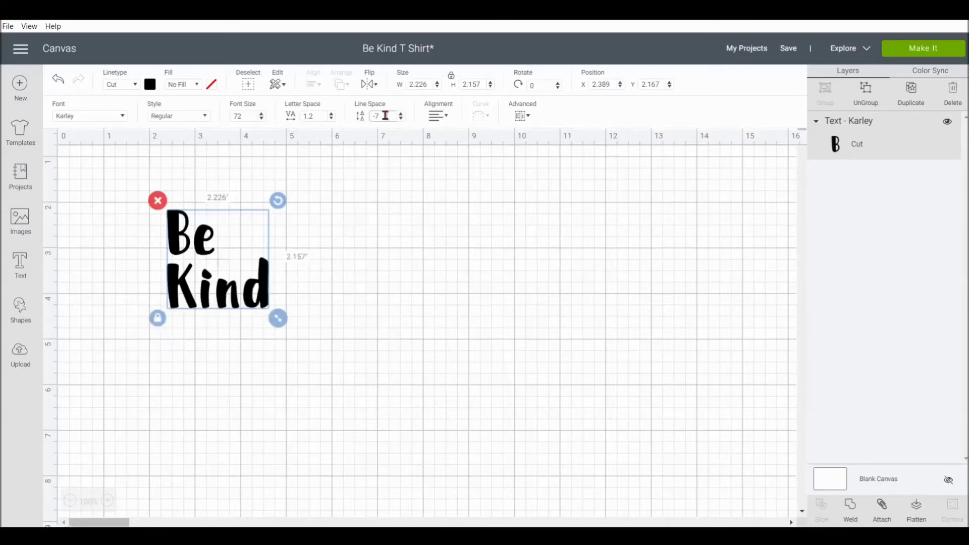
key("BackSpace")
type("8")
key("Return")
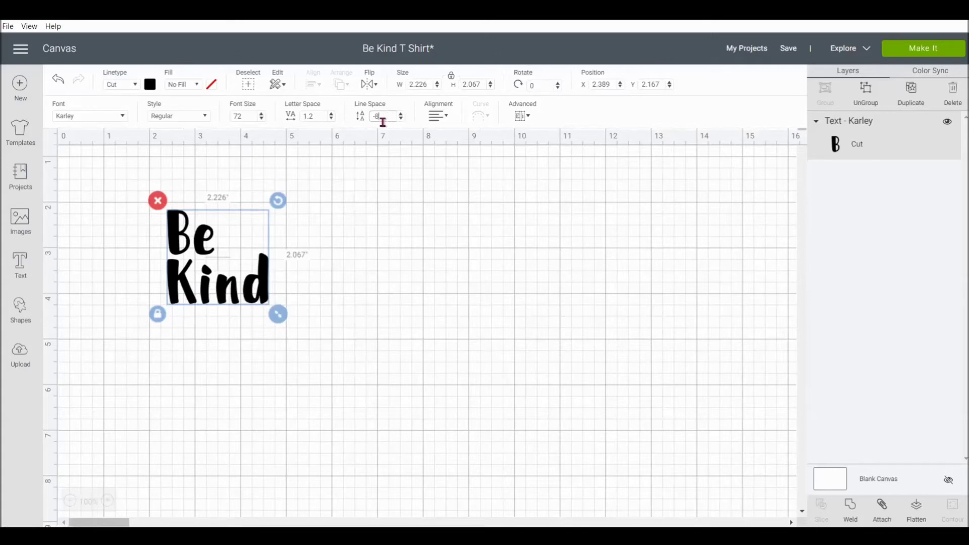
left_click_drag(220, 290, 182, 248)
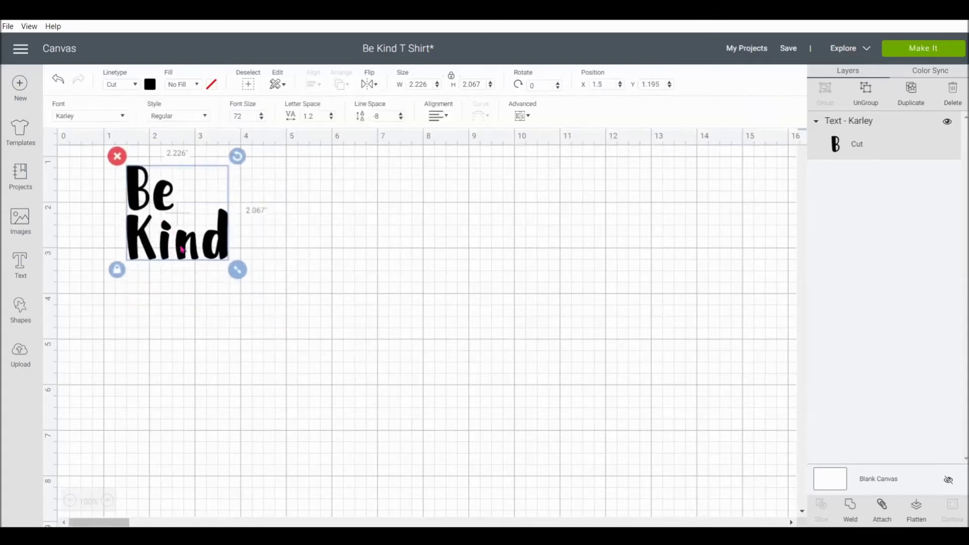
Search images for 'heart' and insert the geometric outline heart, 3.092 by 3.
left_click(19, 230)
left_click(412, 131)
type("heart")
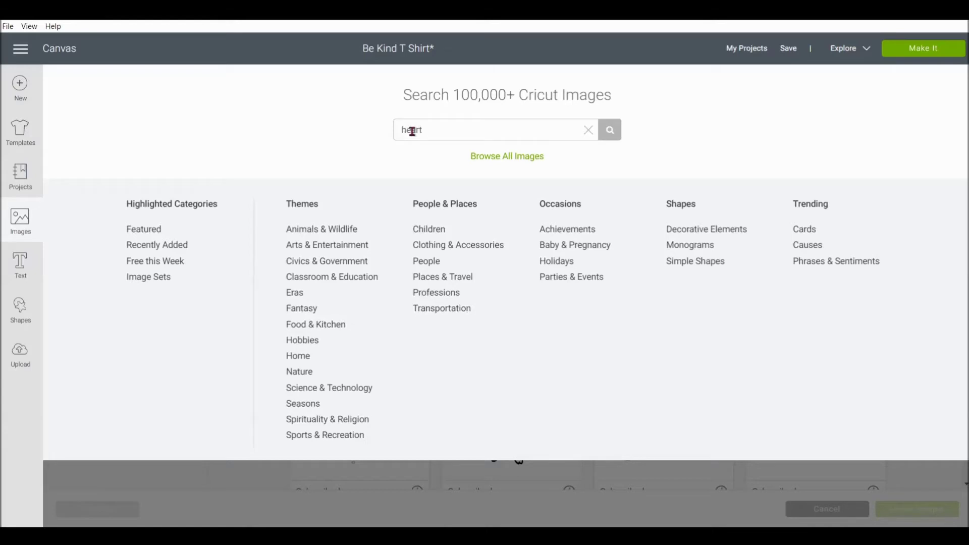
key("Return")
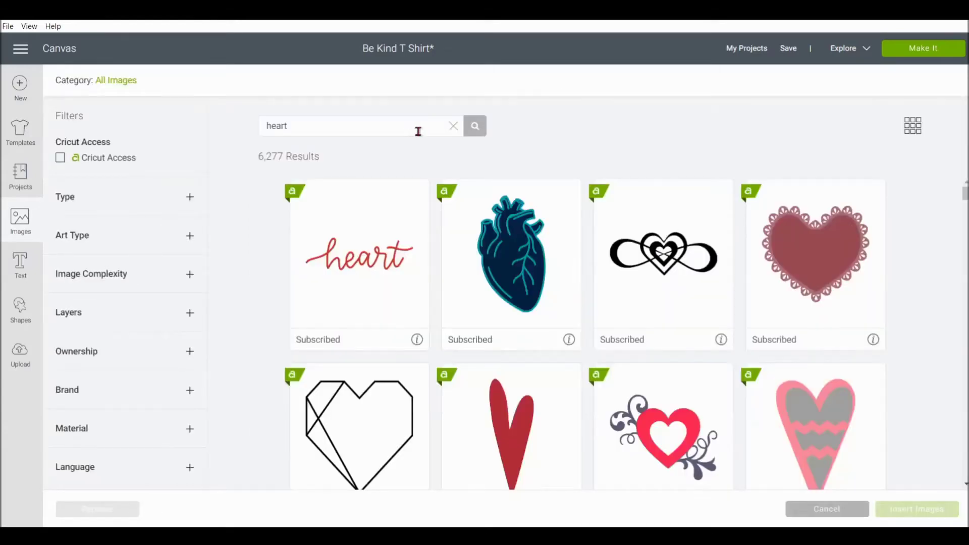
scroll(374, 332, "down", 3)
left_click(374, 324)
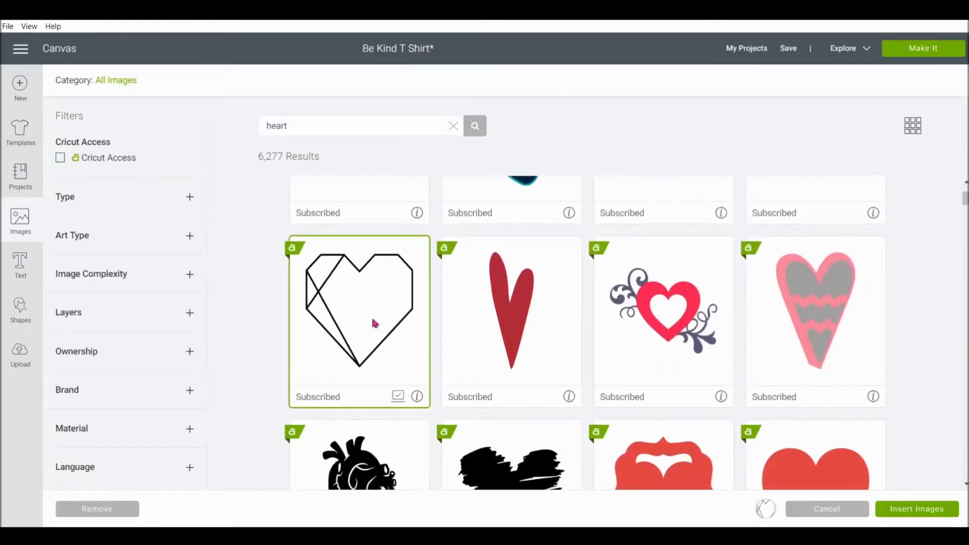
left_click(911, 509)
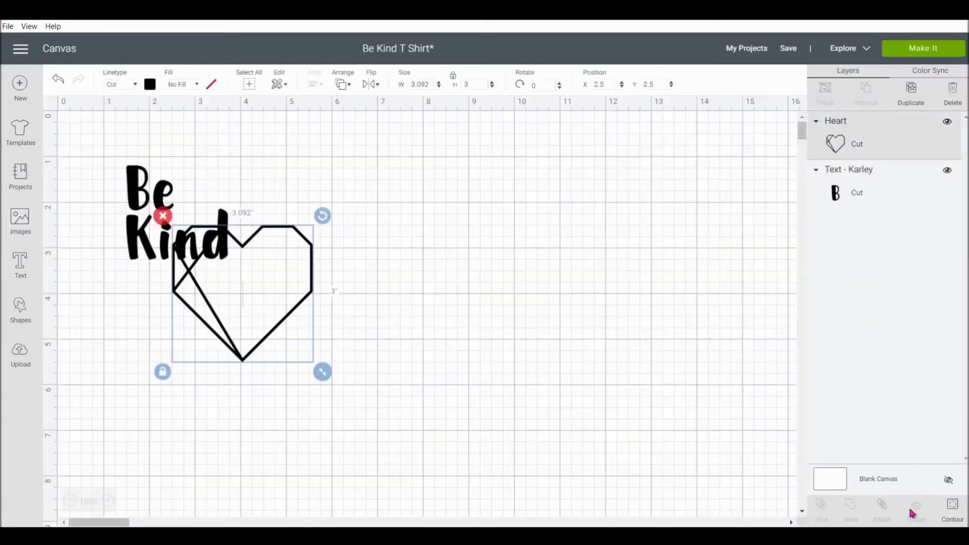
Enlarge the heart to about 3.87 by 3.755 and right-align the Be Kind text beside it.
left_click_drag(189, 287, 282, 236)
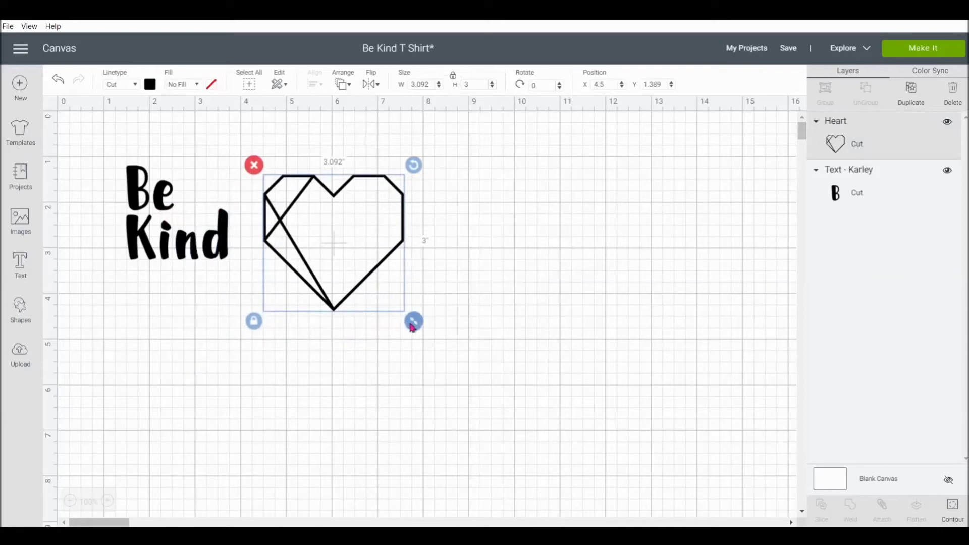
left_click_drag(413, 321, 447, 346)
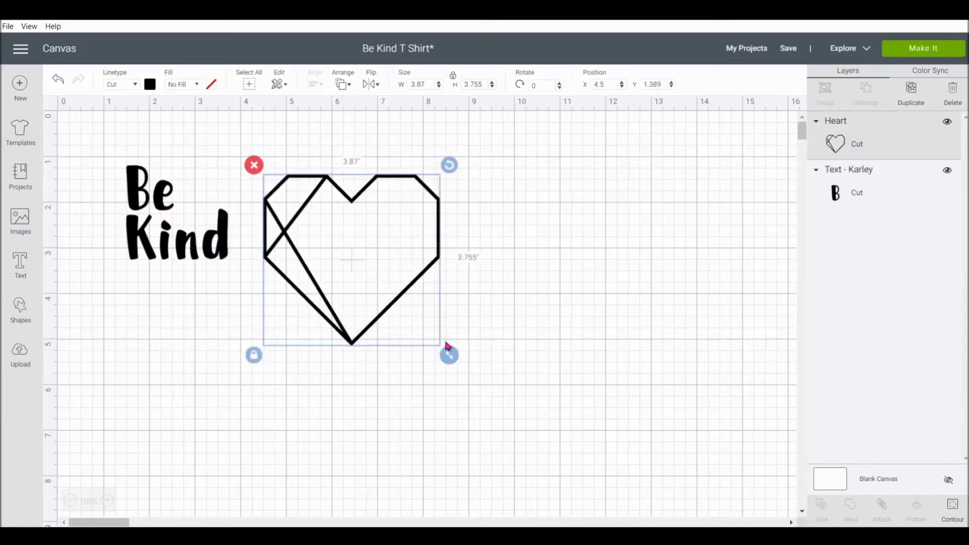
left_click(183, 248)
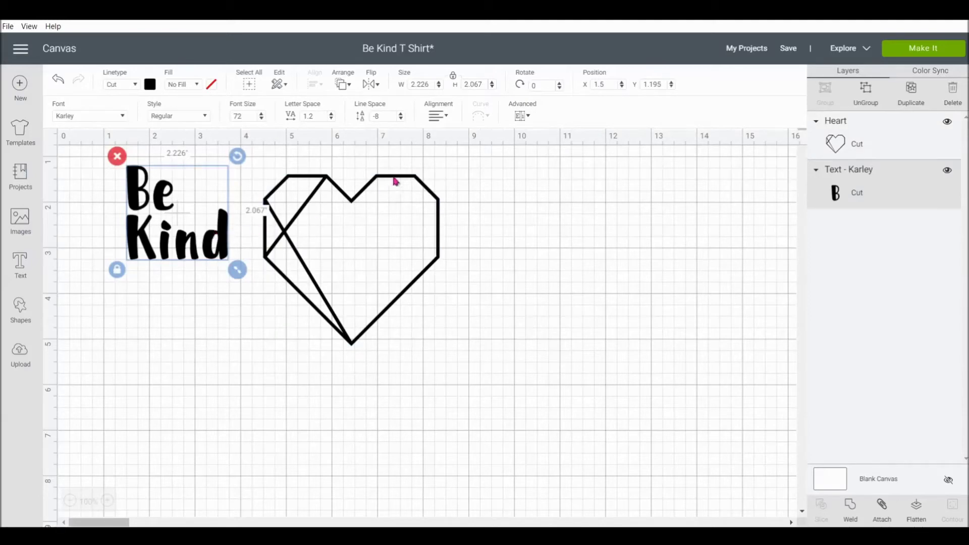
left_click(440, 117)
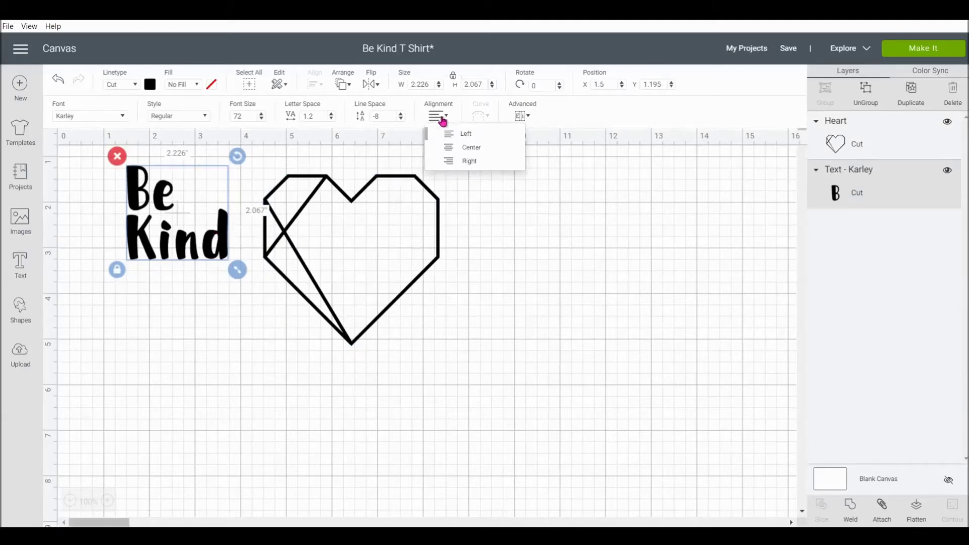
left_click(459, 160)
left_click_drag(205, 249, 538, 255)
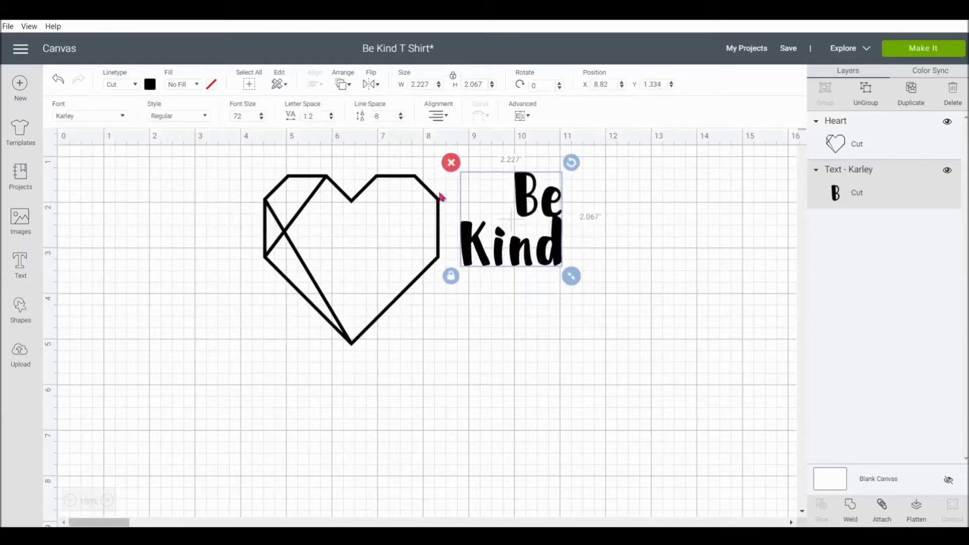
Raise the Be Kind line spacing step by step to -6.6.
left_click(401, 114)
left_click(400, 114)
left_click(401, 114)
left_click(401, 114)
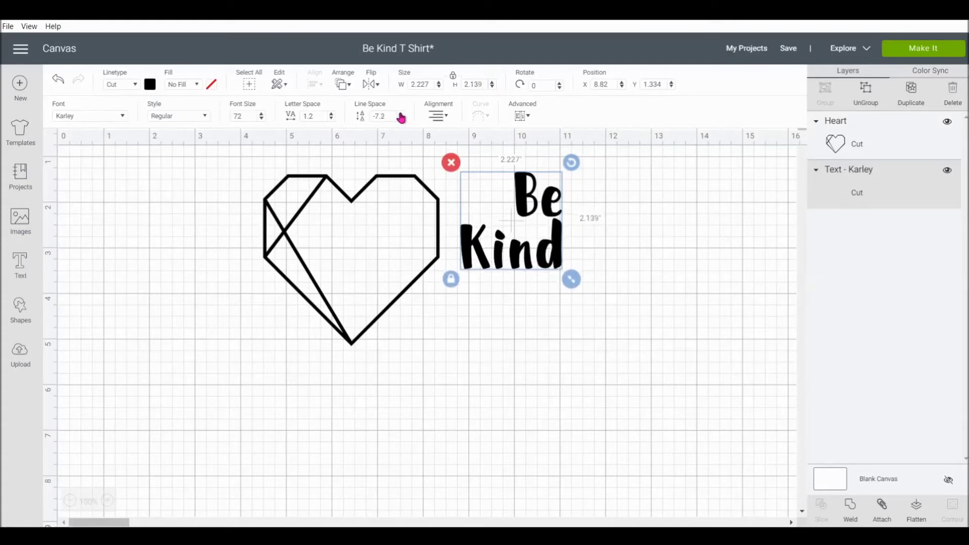
left_click(401, 114)
left_click(401, 114)
left_click(401, 114)
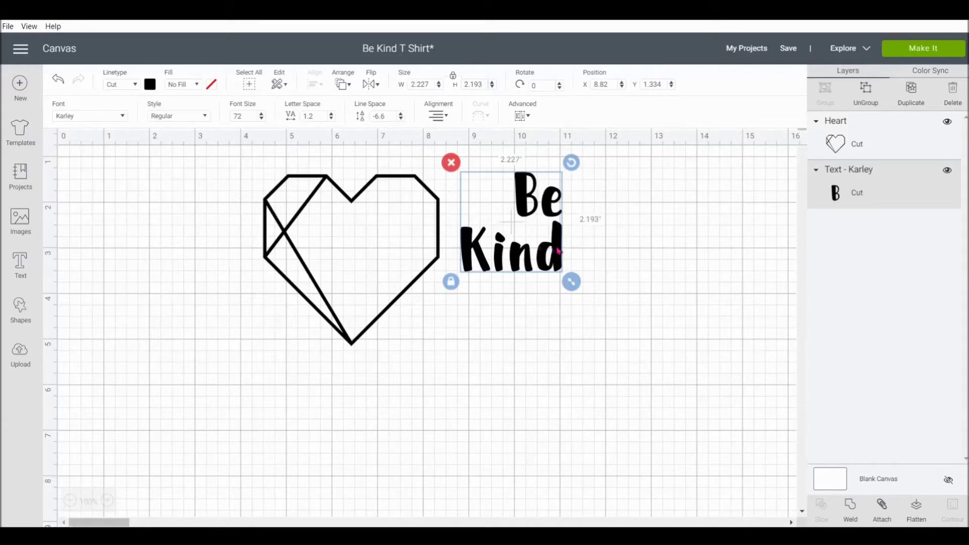
Move the Be Kind text into the heart's upper right and enlarge the heart to about 4.7 inches.
left_click_drag(559, 250, 418, 264)
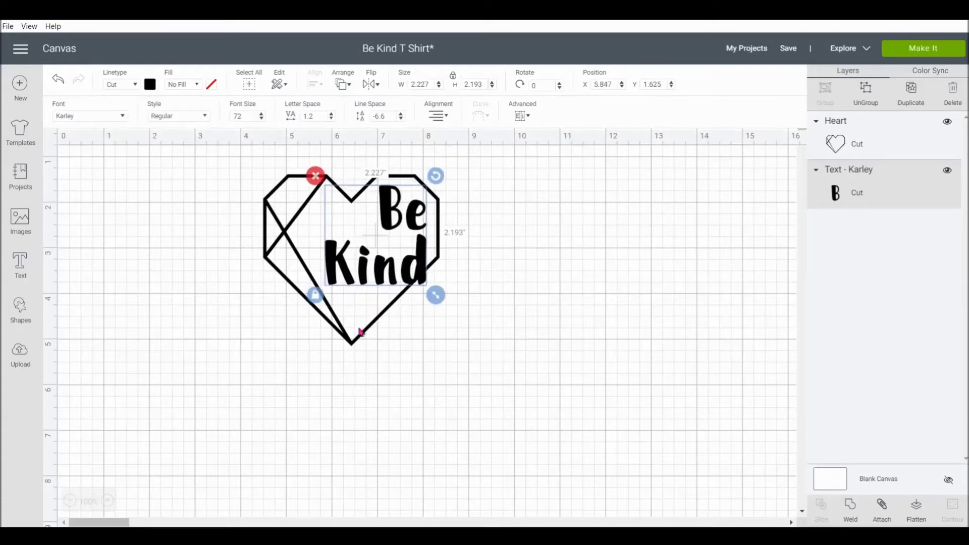
left_click(387, 341)
left_click_drag(456, 362, 492, 396)
Fine-tune the heart's position so the text sits in its upper-right area.
left_click_drag(408, 342, 382, 342)
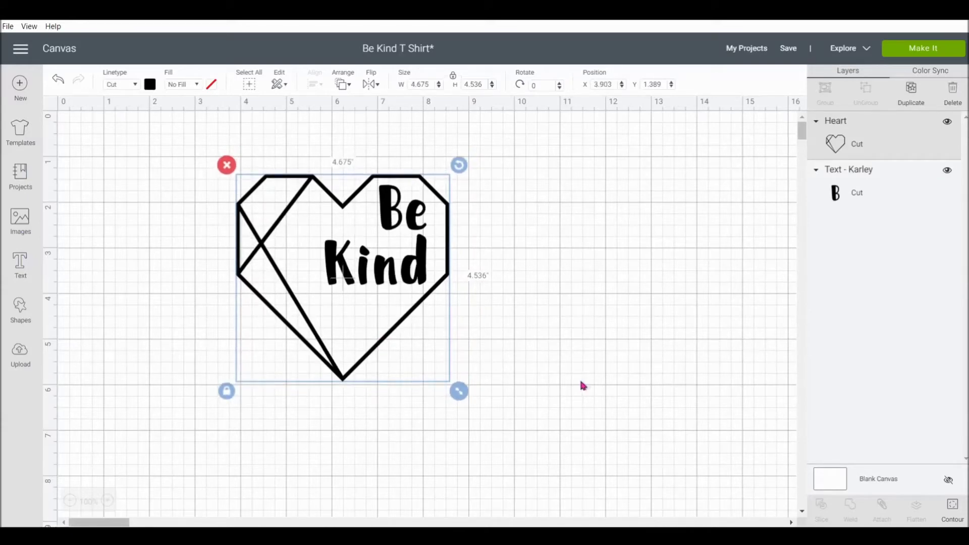
left_click(580, 385)
left_click_drag(382, 340, 358, 353)
left_click(528, 342)
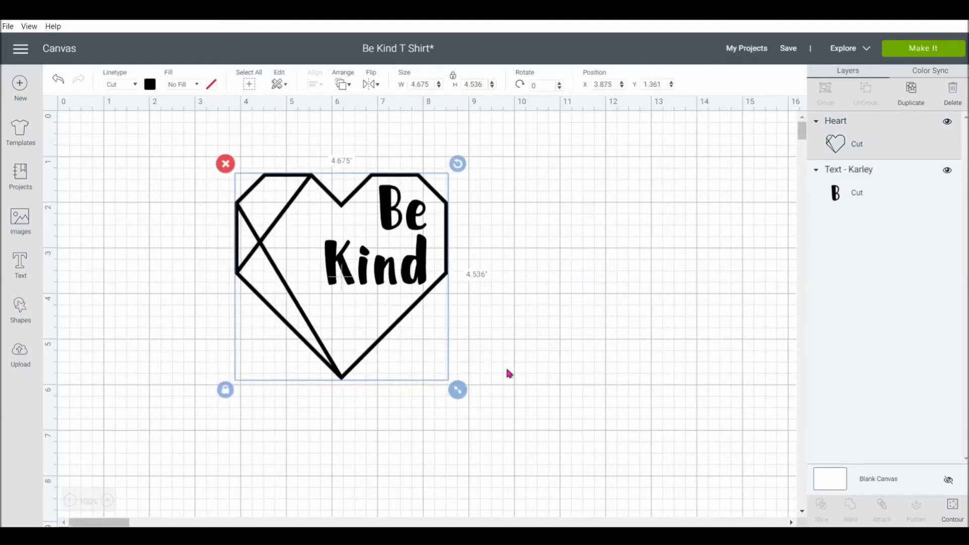
key("Right")
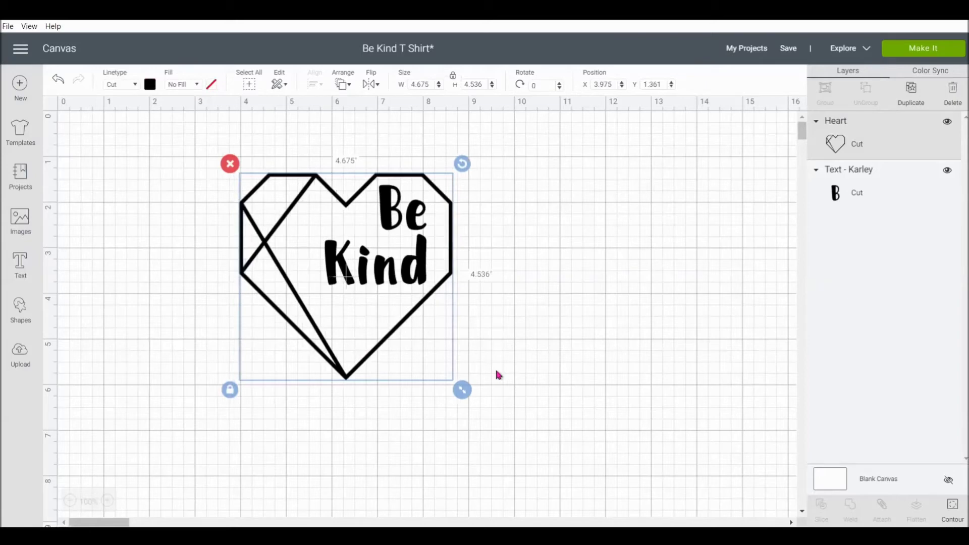
left_click_drag(400, 329, 397, 330)
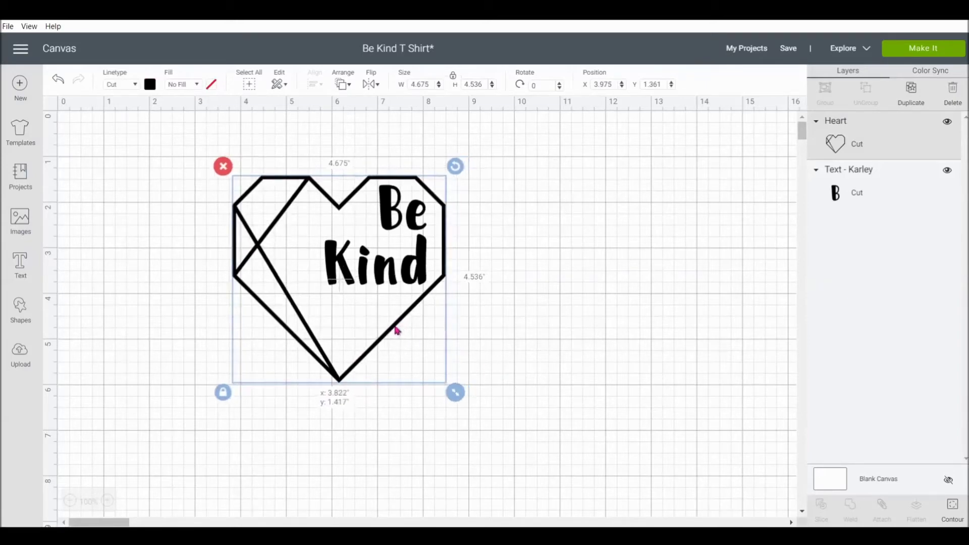
left_click(525, 335)
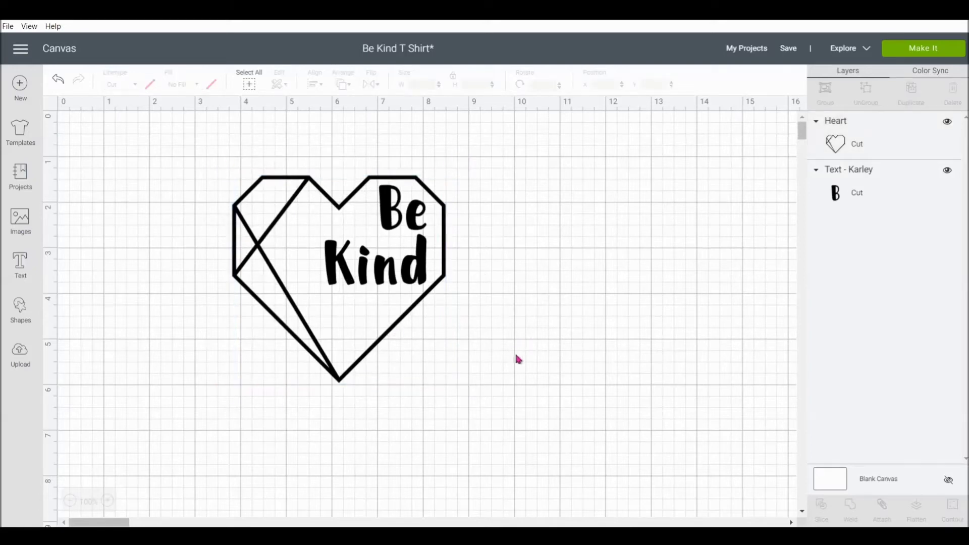
Attach the heart and Be Kind text together and resize the combined design to 7 inches wide.
left_click_drag(516, 354, 209, 147)
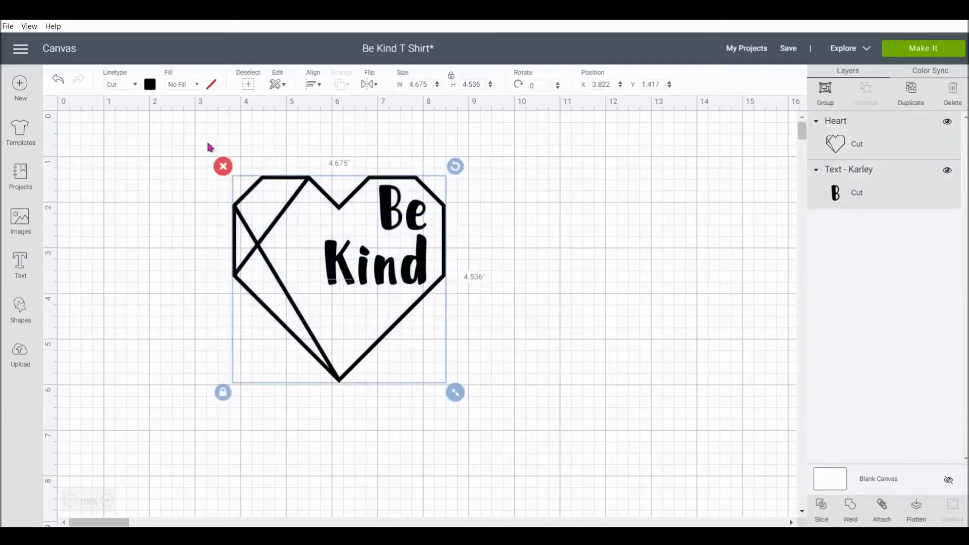
left_click(882, 508)
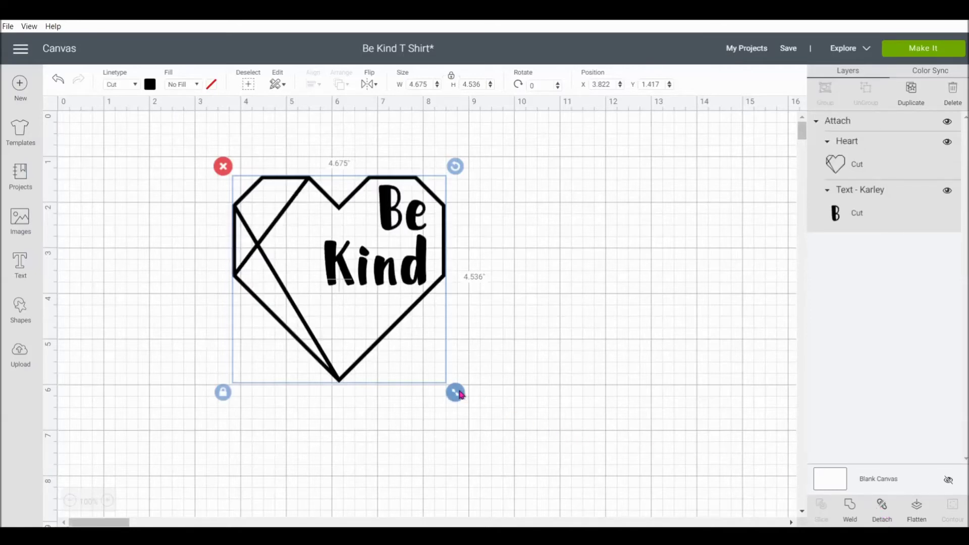
left_click_drag(461, 394, 454, 347)
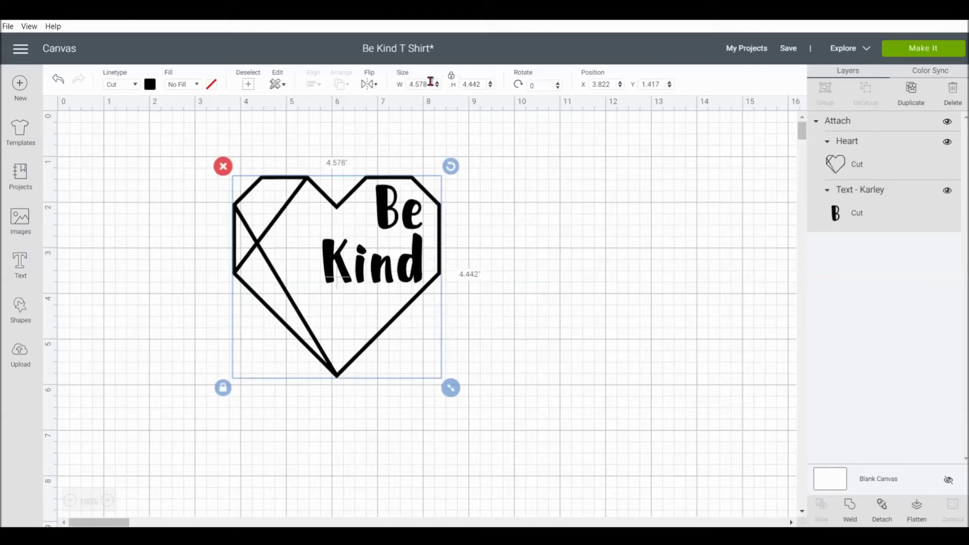
left_click_drag(429, 84, 405, 85)
type("7")
key("Return")
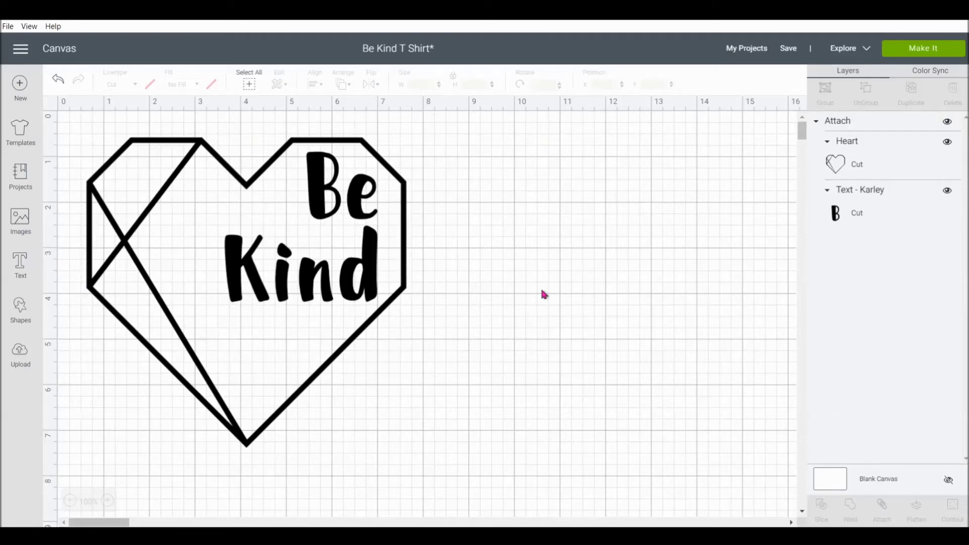
Save the Be Kind T Shirt project and send it to a 12" x 12" cut mat.
left_click(791, 51)
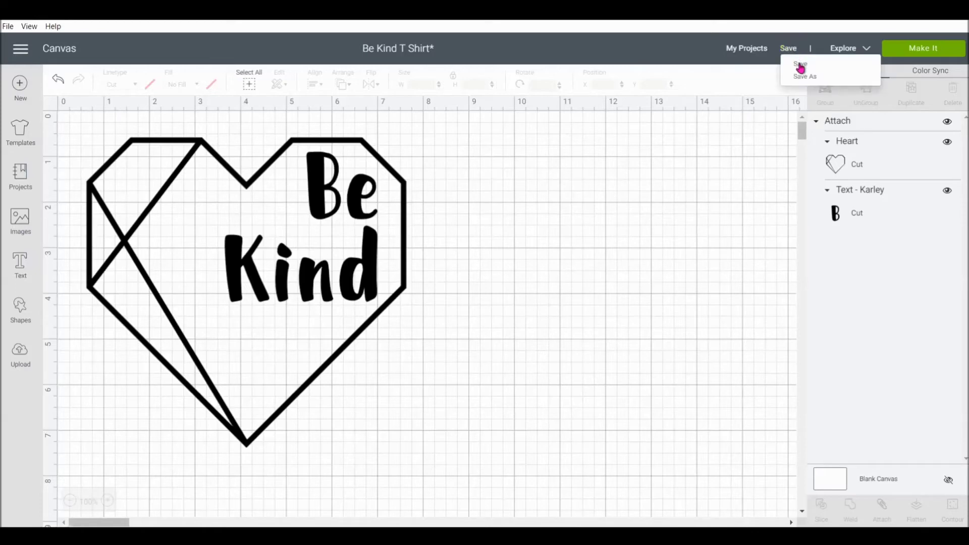
left_click(801, 65)
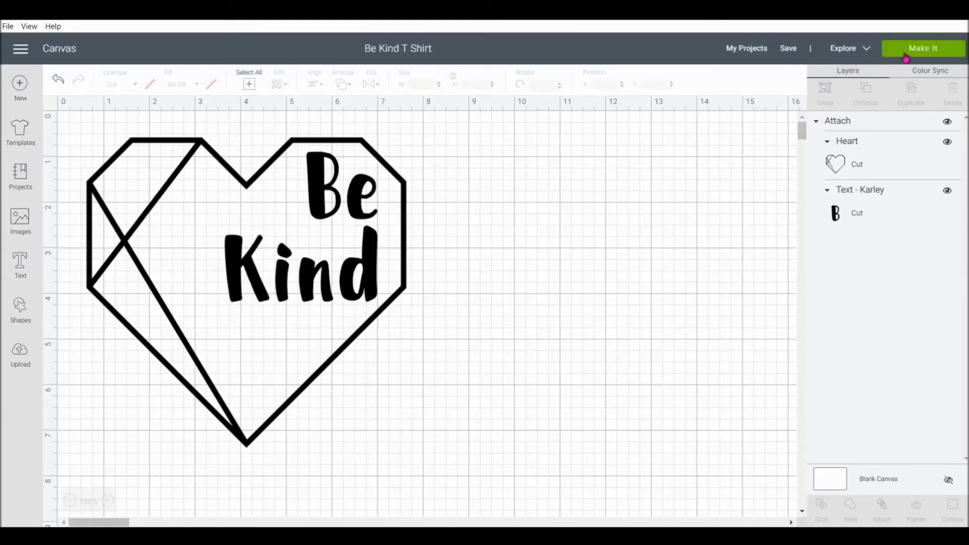
left_click(905, 55)
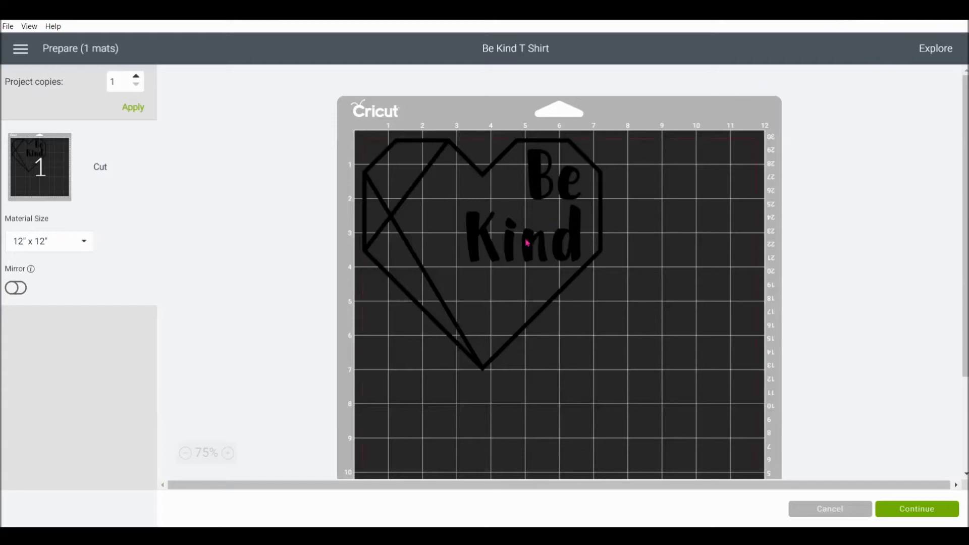
Place the design in the mat's top-left corner, turn Mirror on, and continue to machine connection.
mouse_move(527, 243)
left_mouse_down()
mouse_move(560, 295)
mouse_move(671, 253)
mouse_move(626, 247)
mouse_move(538, 286)
mouse_move(535, 250)
left_mouse_up()
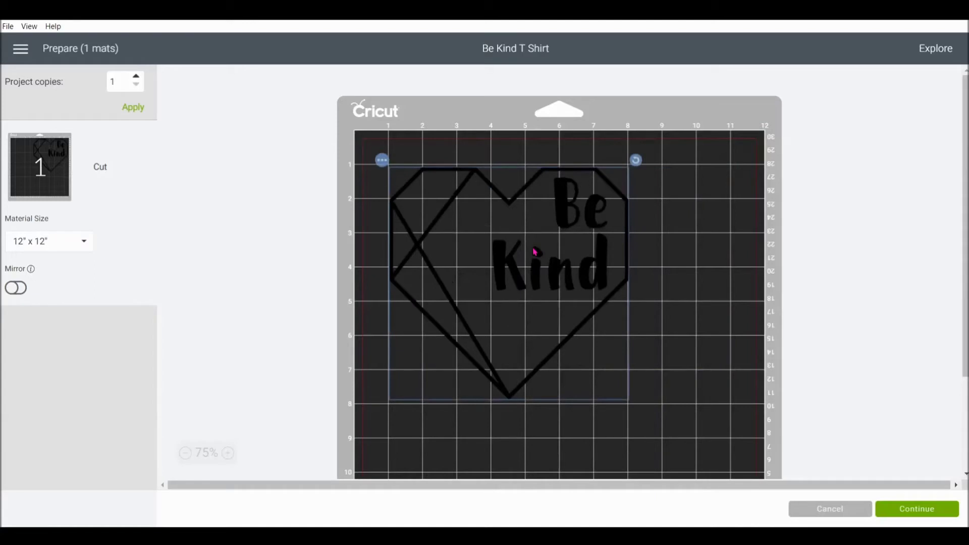
left_click_drag(535, 251, 497, 219)
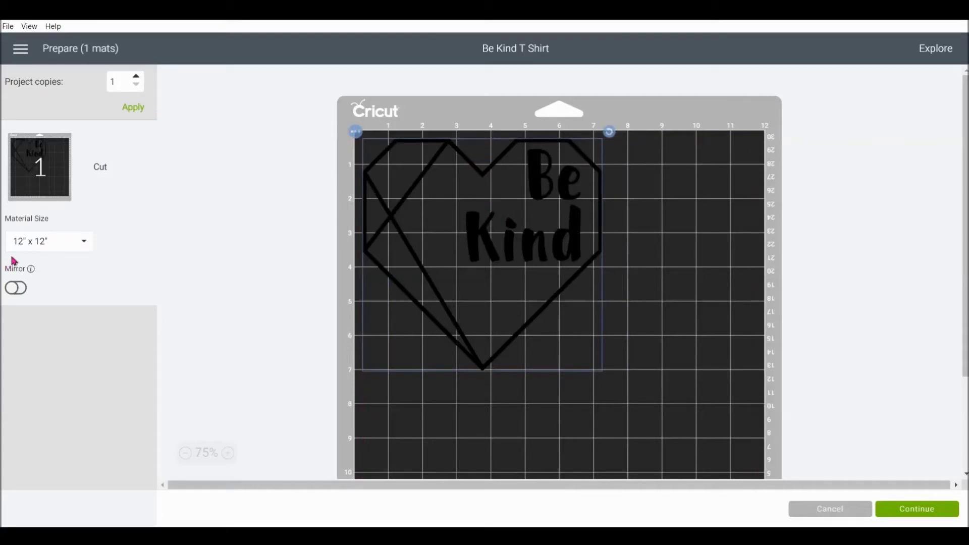
left_click(14, 288)
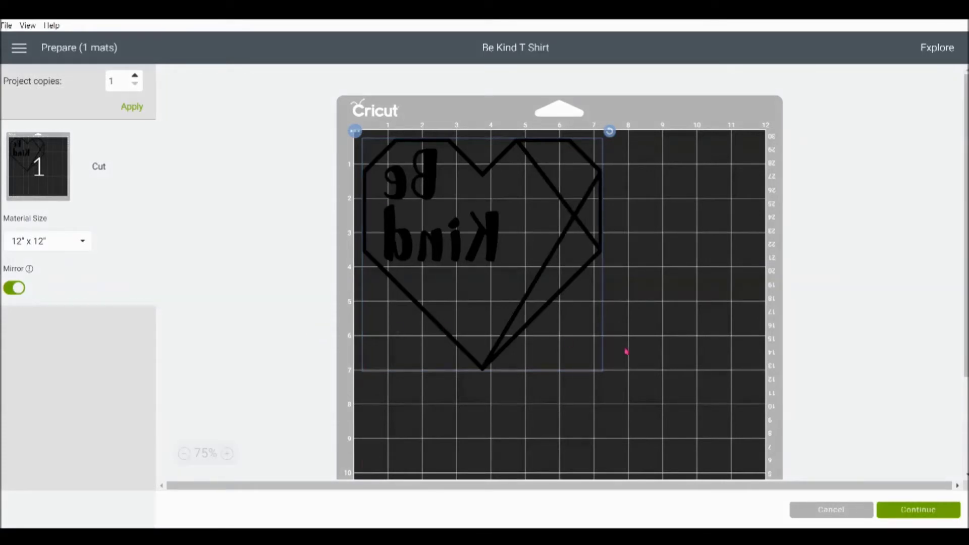
left_click(918, 511)
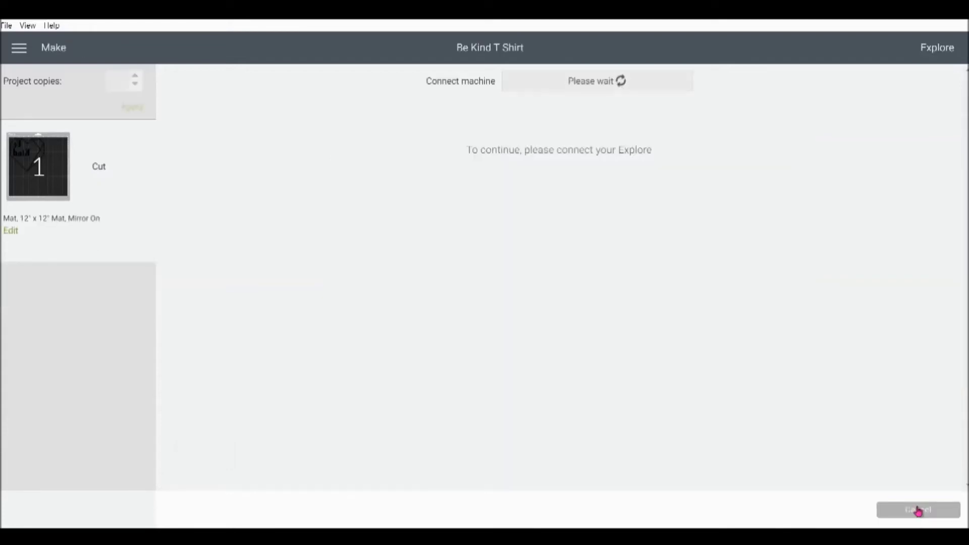